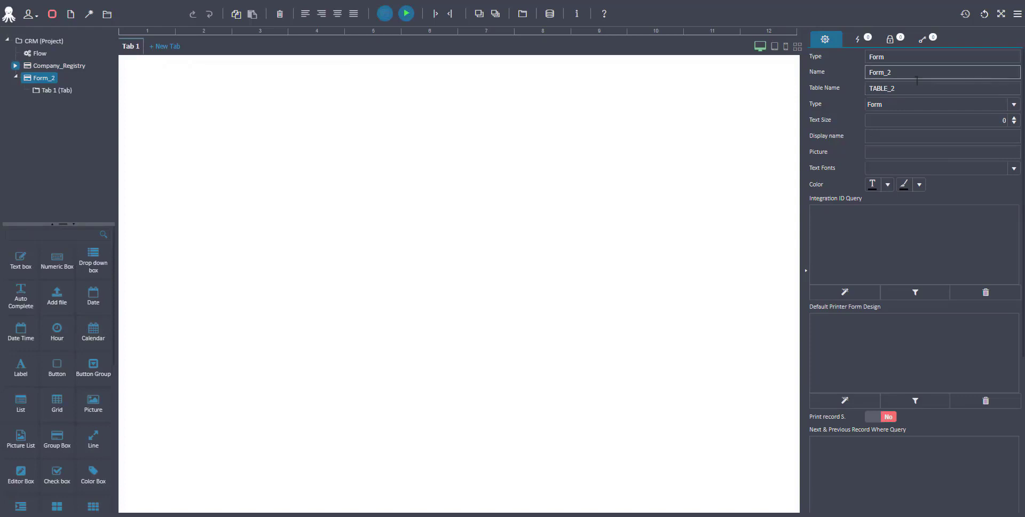
Step: Rename the form to Contact_Person_Registry
double_click(916, 78)
text(Contact_Person)
key(Return)
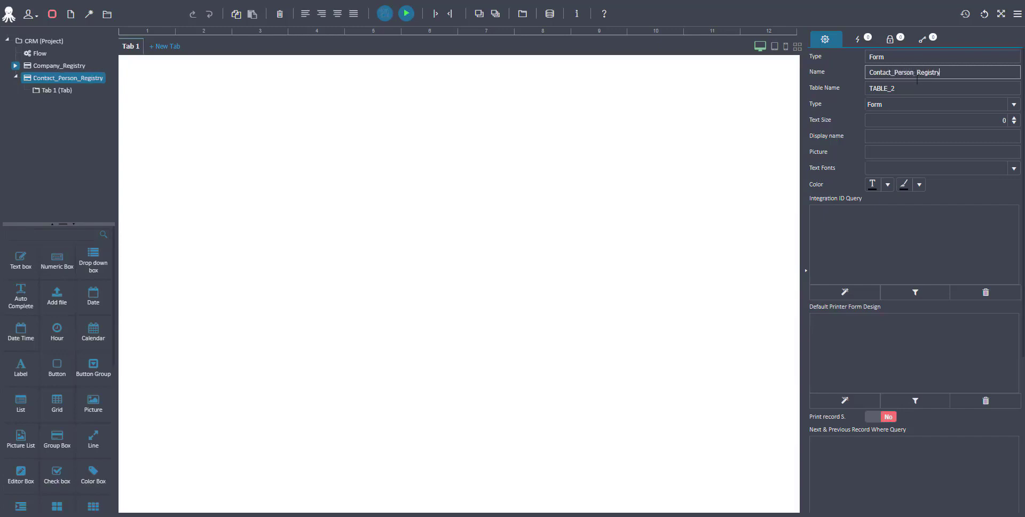
Step: Set the form's table name to XP_ContactRegistry and its display name to Contact Person Registry
click(923, 88)
double_click(923, 88)
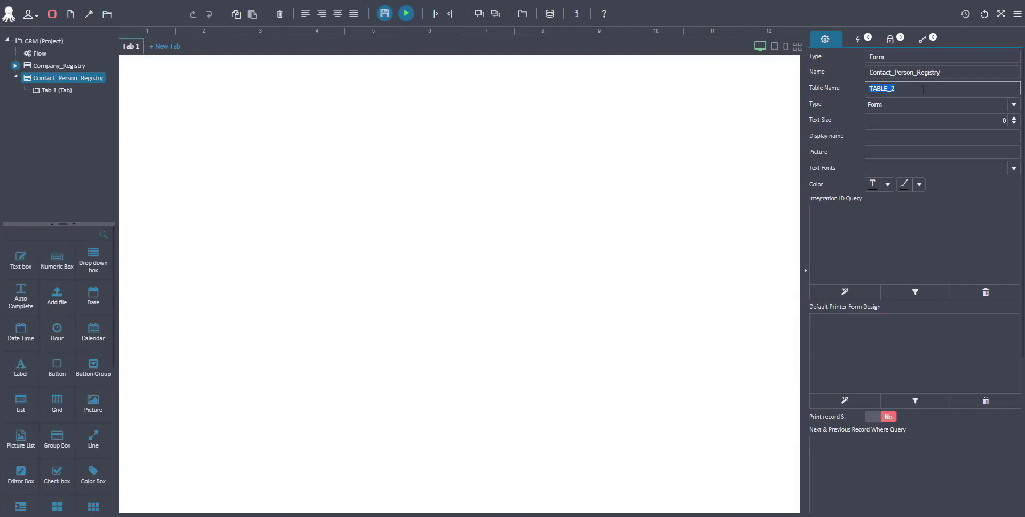
text(XP_ContactRegistry)
click(900, 137)
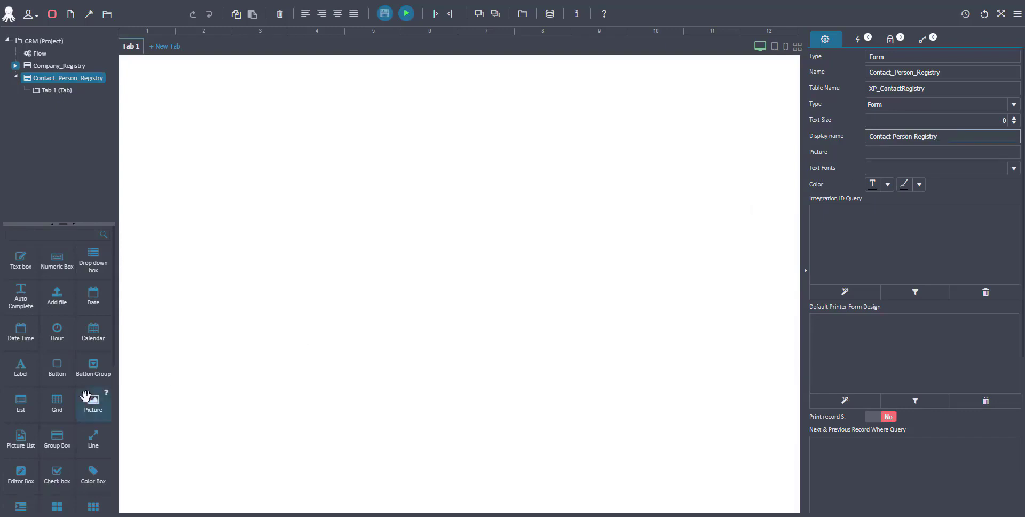
Step: Add a Picture control at the top of the tab and set its label text to Photo
drag(91, 401, 160, 94)
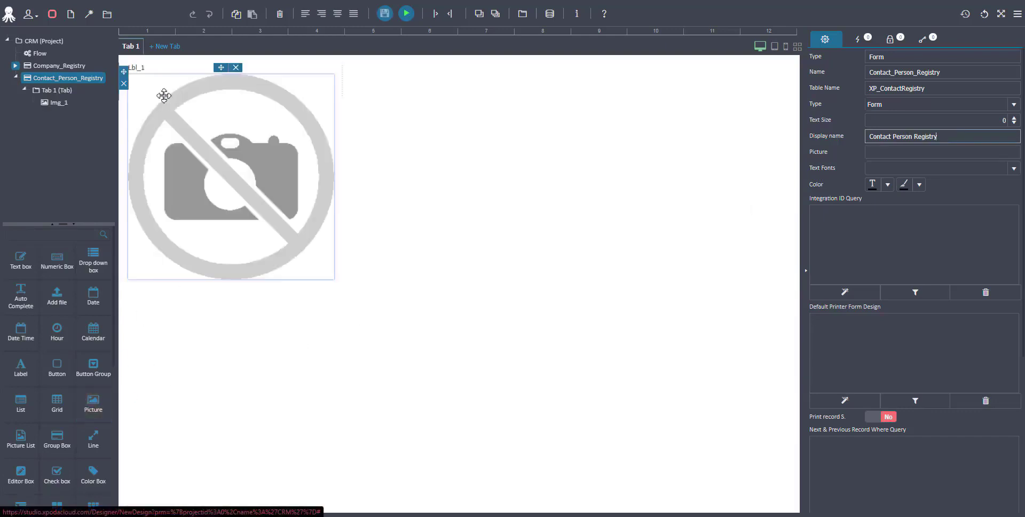
click(154, 70)
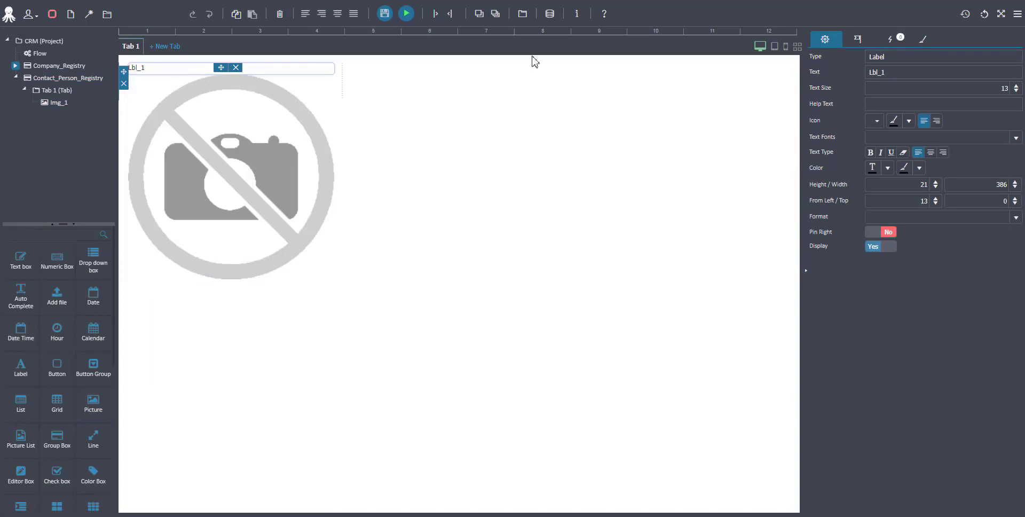
click(907, 72)
double_click(907, 72)
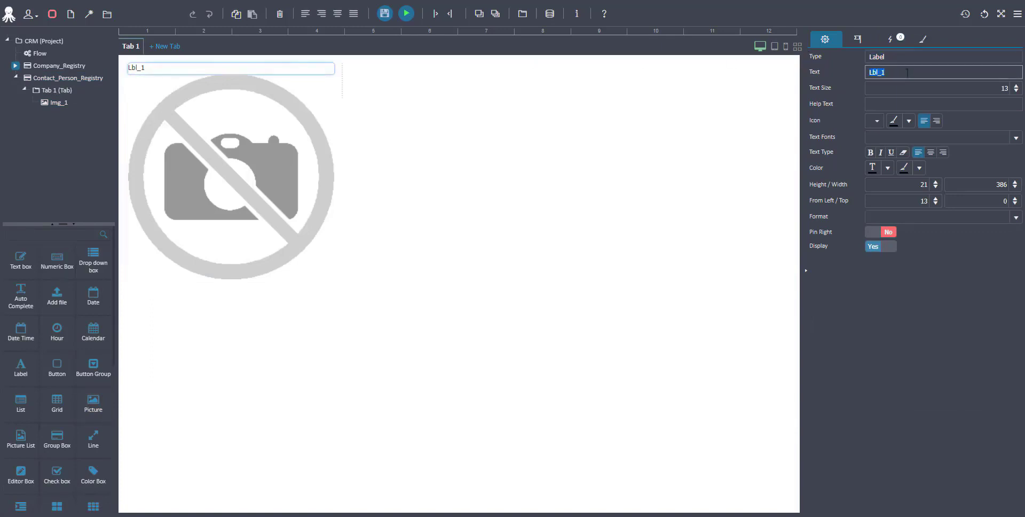
text(Photo)
Step: Rename the picture control to Photo
click(281, 196)
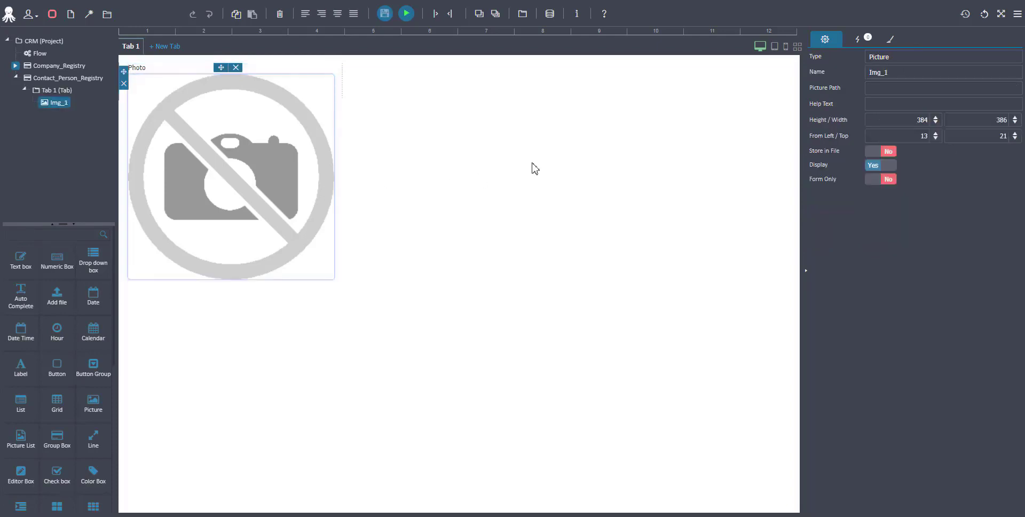
click(958, 75)
double_click(957, 77)
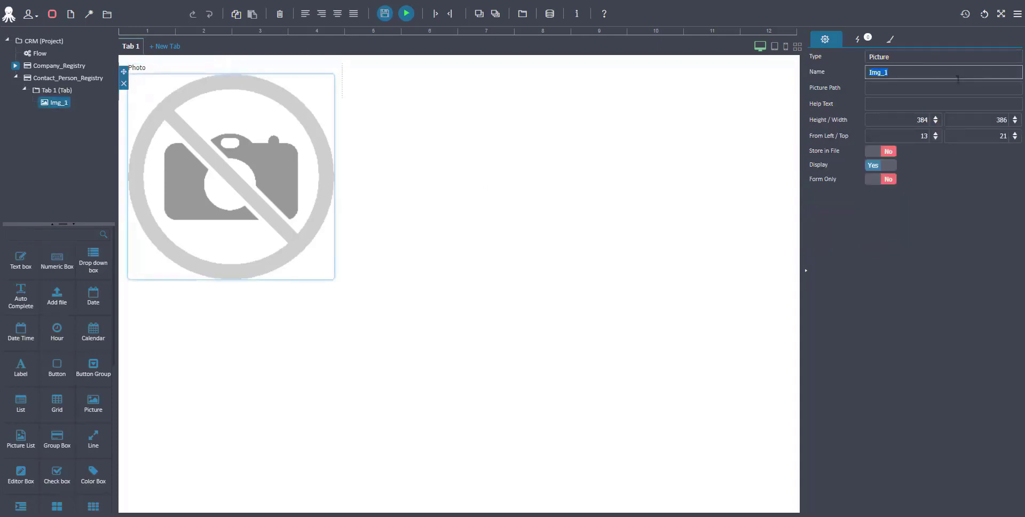
text(Photo)
Step: Add a drop down box below the picture and set its label text to Company
drag(96, 260, 204, 357)
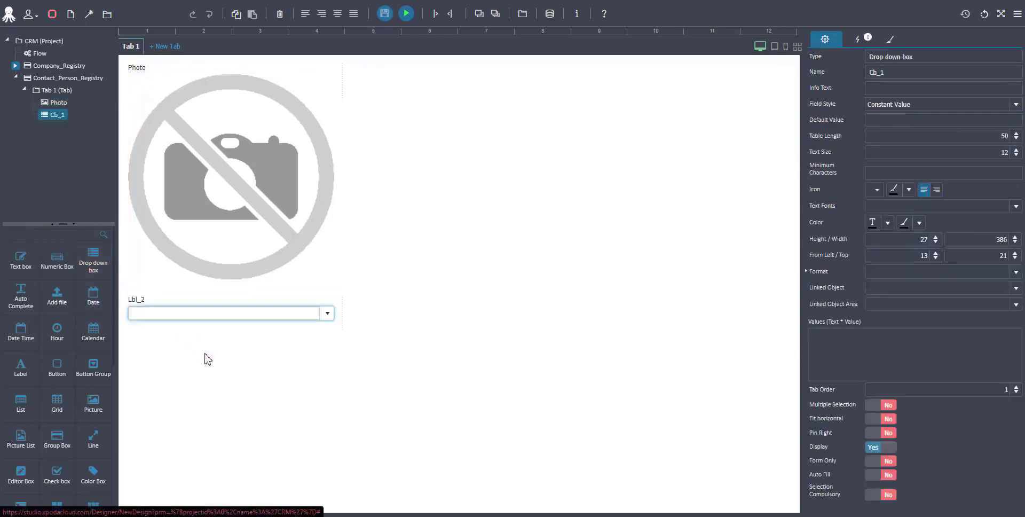
click(211, 303)
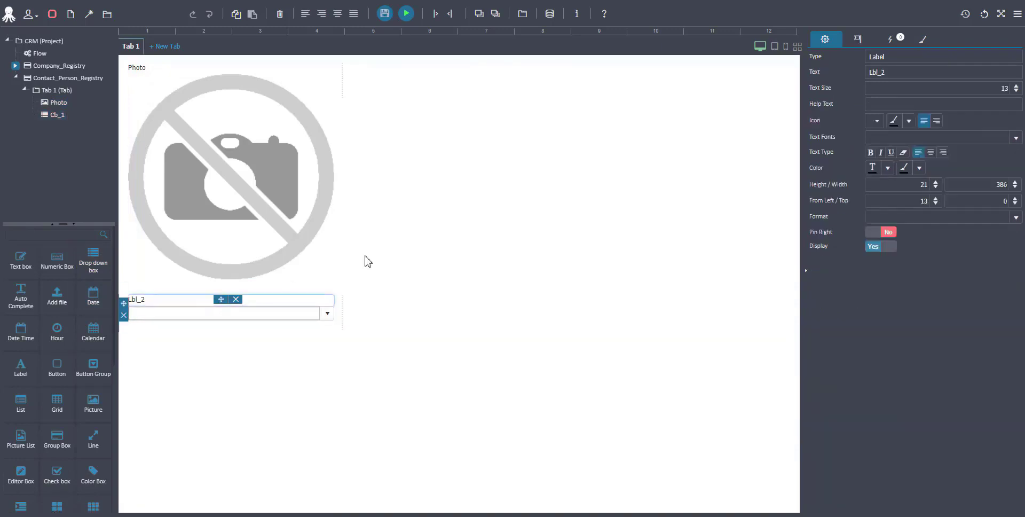
double_click(934, 75)
text(Co)
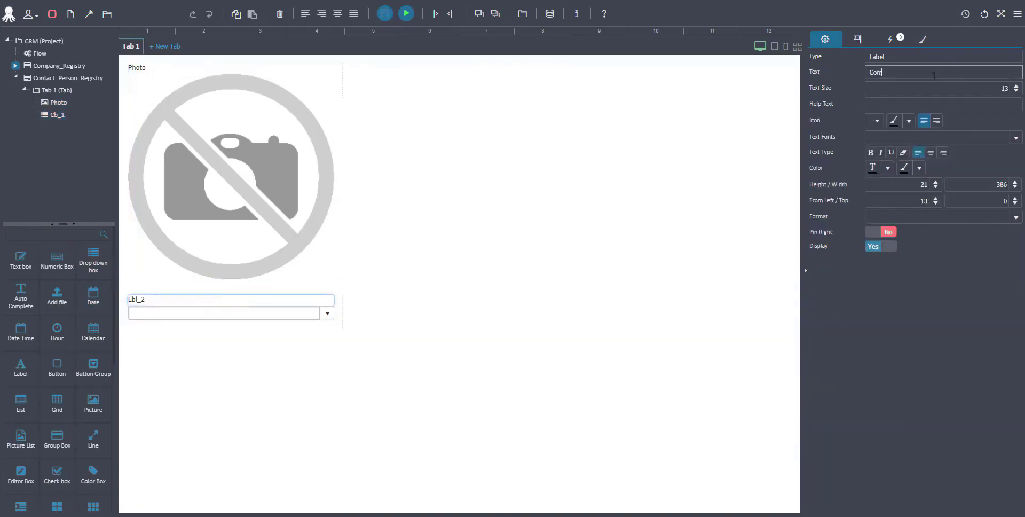
text(mpany)
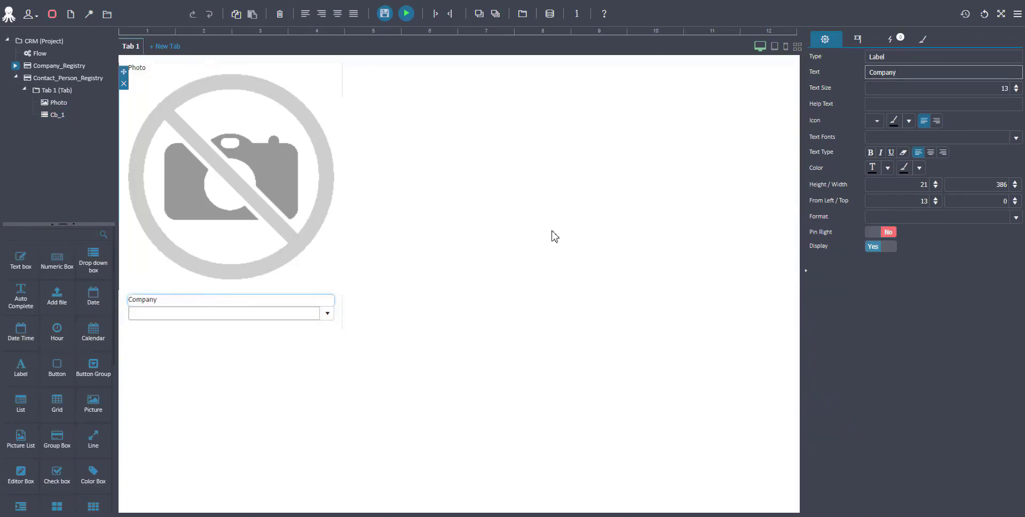
Step: Rename the drop down box to Company
click(297, 314)
double_click(923, 73)
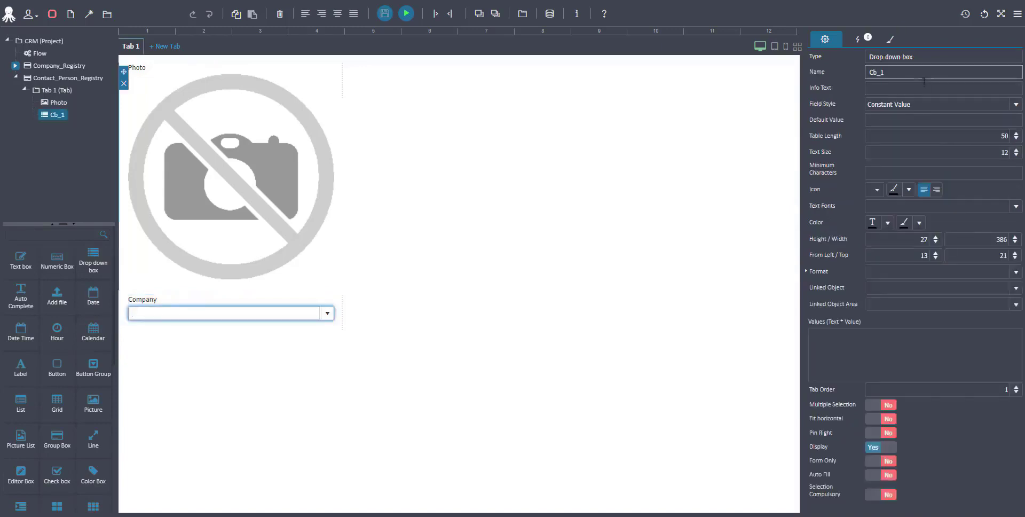
text(Company)
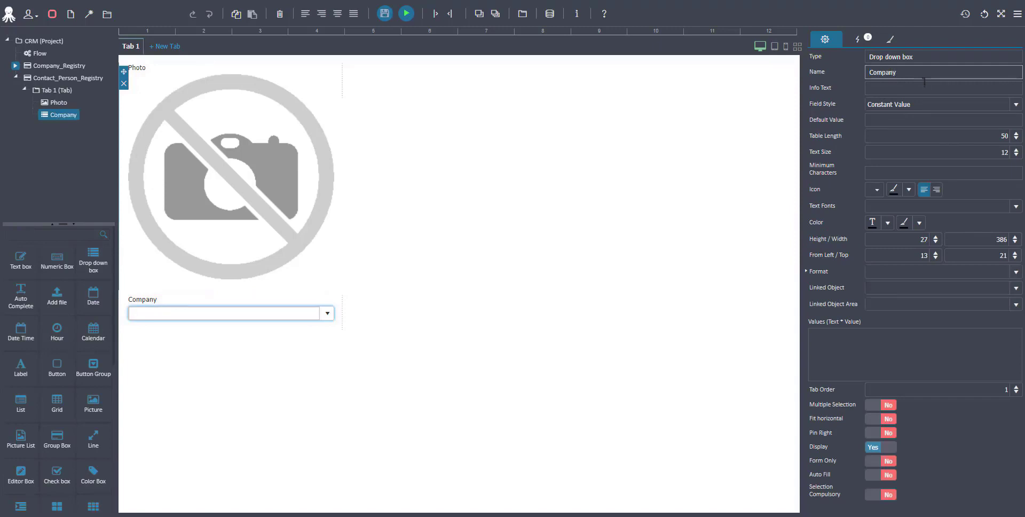
Step: Set the Company drop down's field style to SQL Query and build a query selecting UserTableID and Company_Name from XP_CompanyName
click(1015, 104)
click(945, 131)
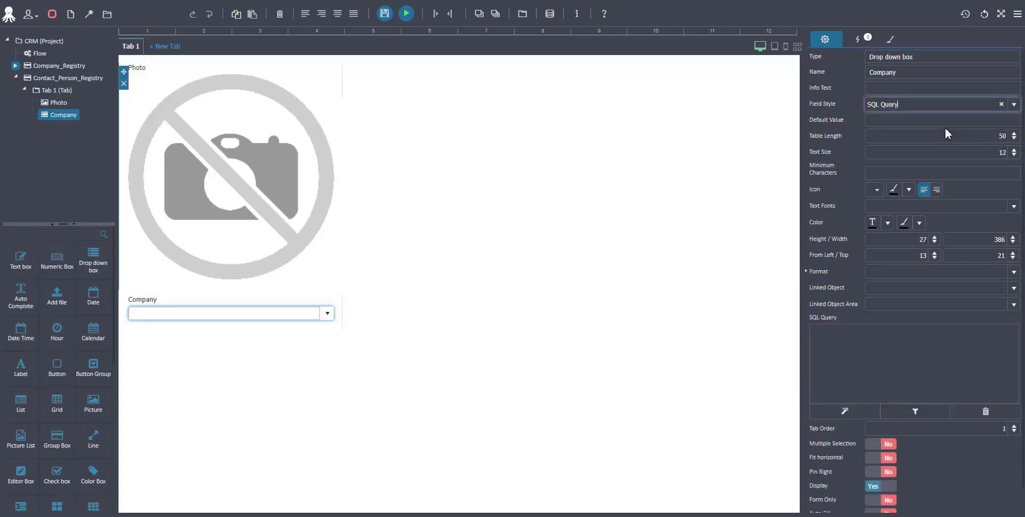
click(845, 410)
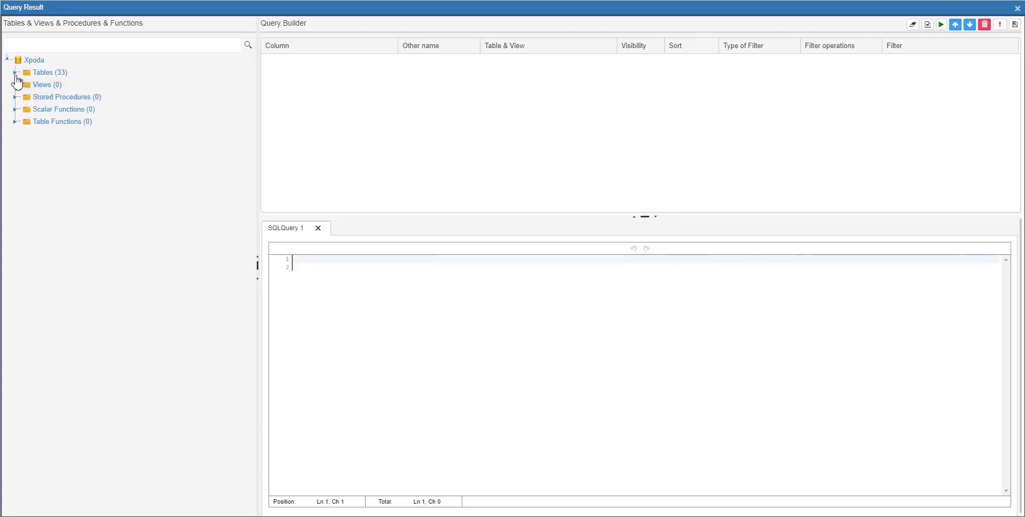
click(15, 73)
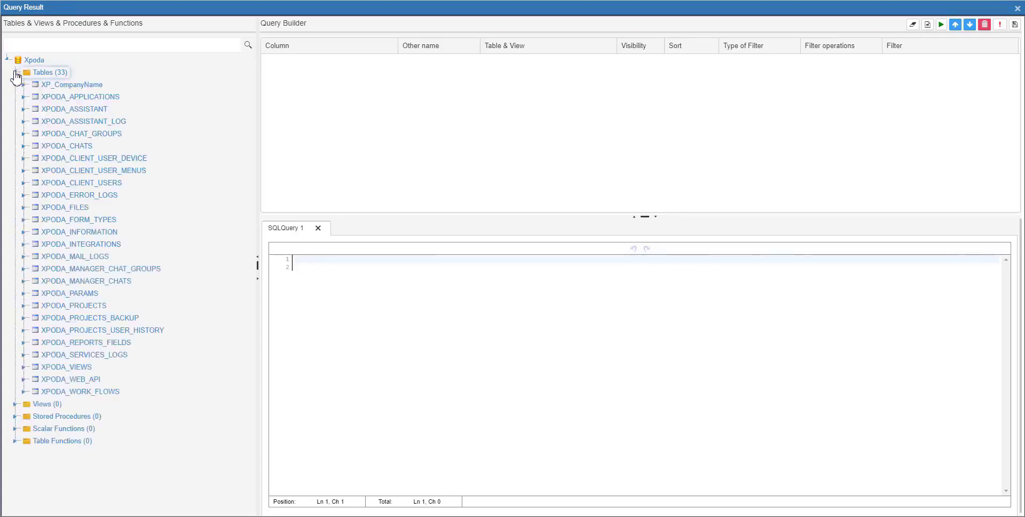
click(23, 85)
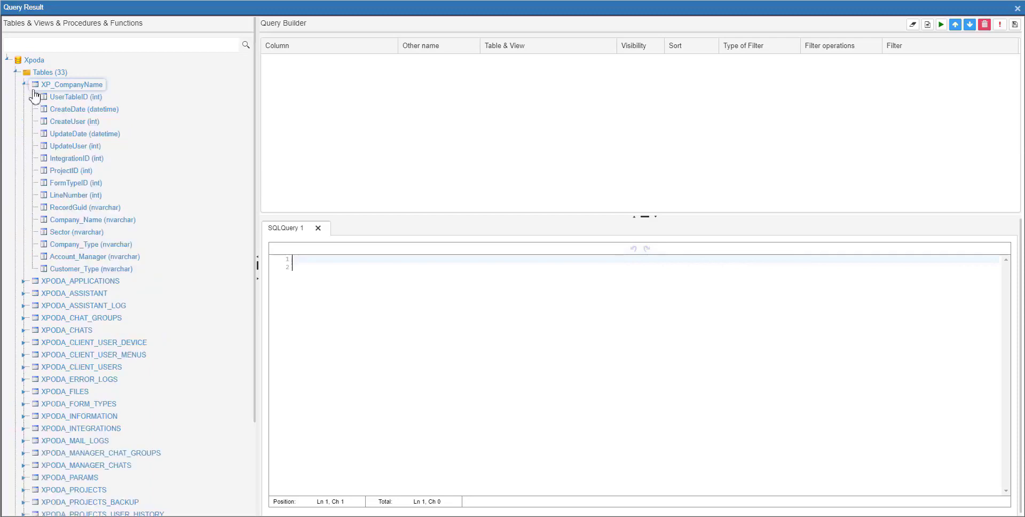
drag(59, 100, 291, 153)
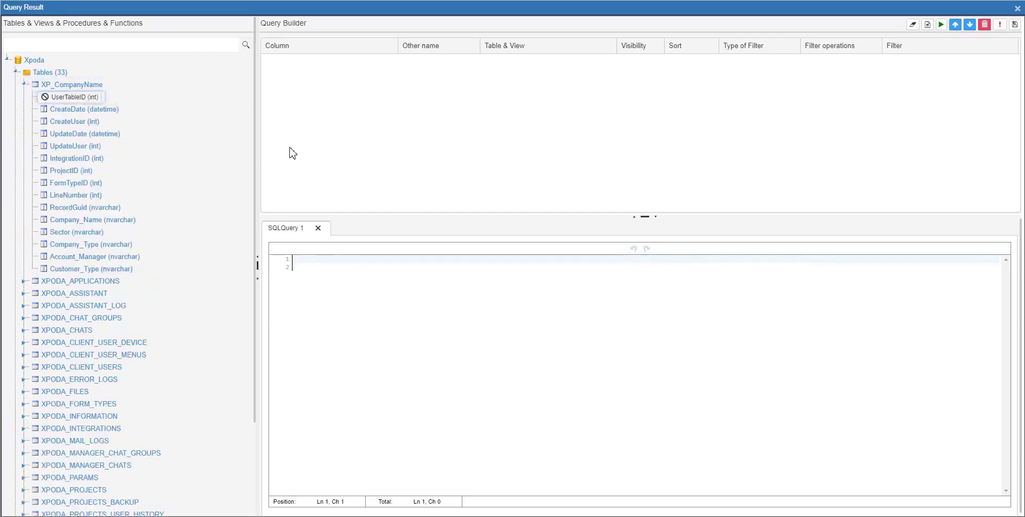
drag(105, 226, 320, 166)
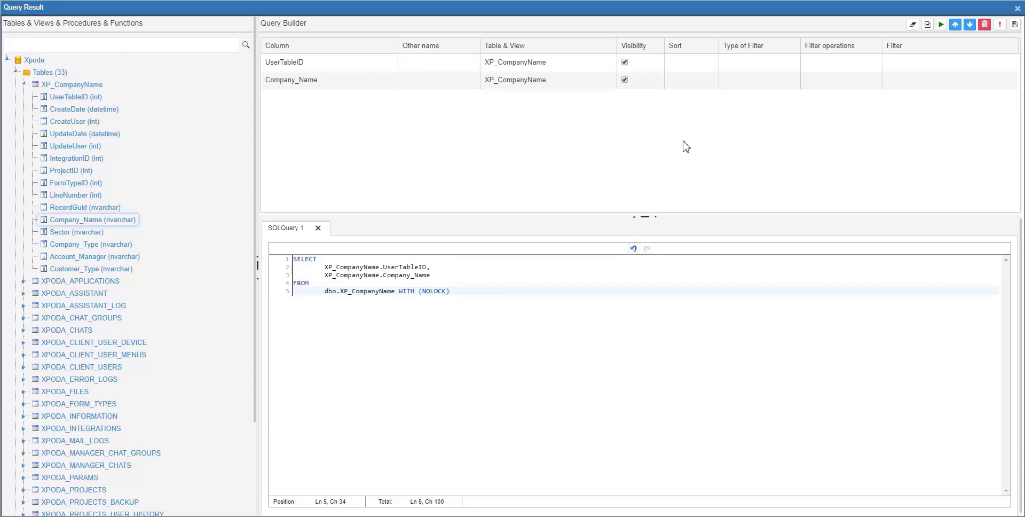
click(1015, 24)
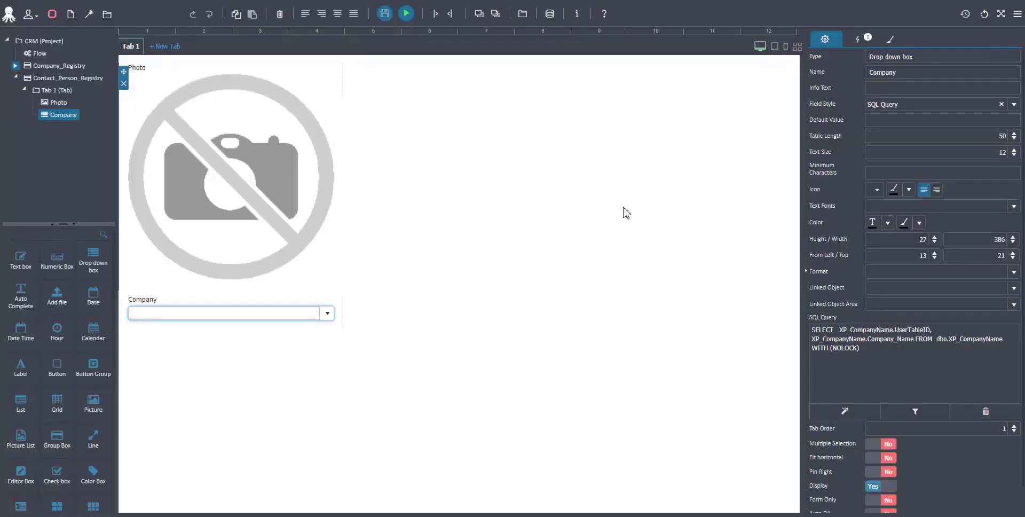
Step: Add a text box below the Company drop down and set its label text to Name
drag(82, 313, 161, 367)
click(146, 340)
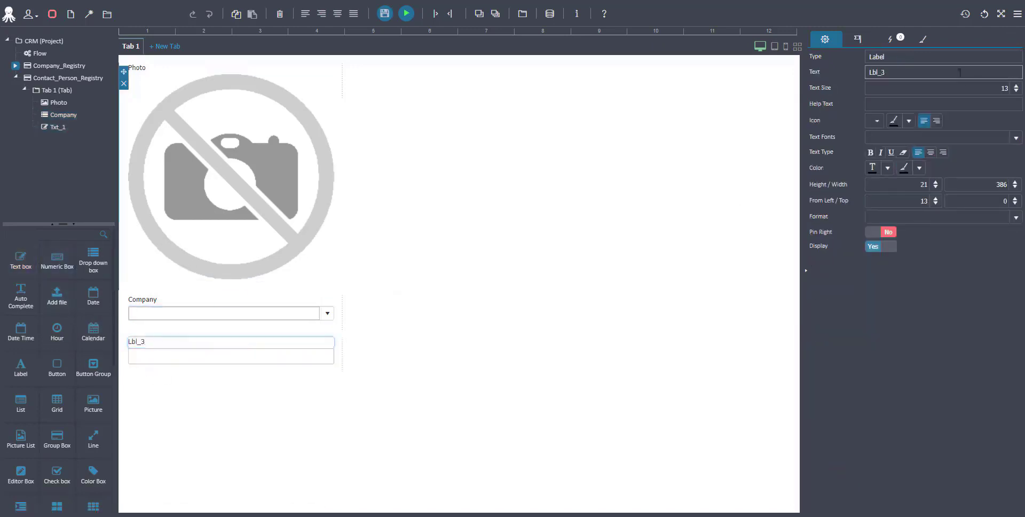
double_click(946, 72)
text(Name)
click(297, 353)
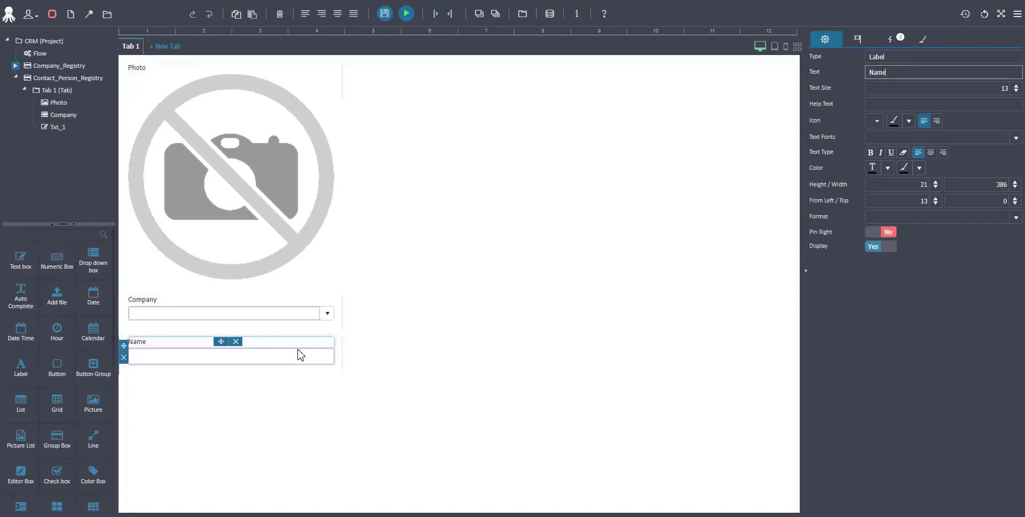
Step: Rename the new text box to Name
double_click(925, 71)
text(Na)
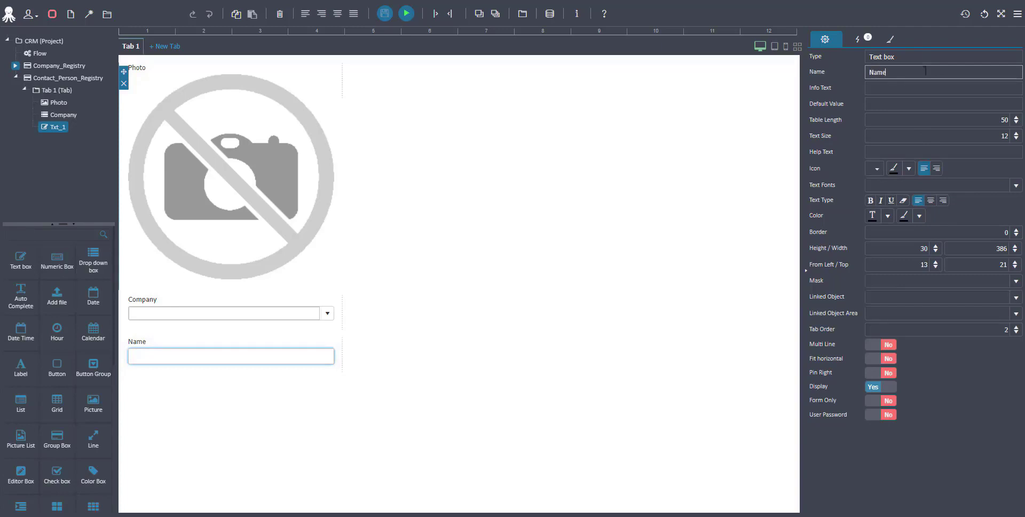
text(me)
key(Return)
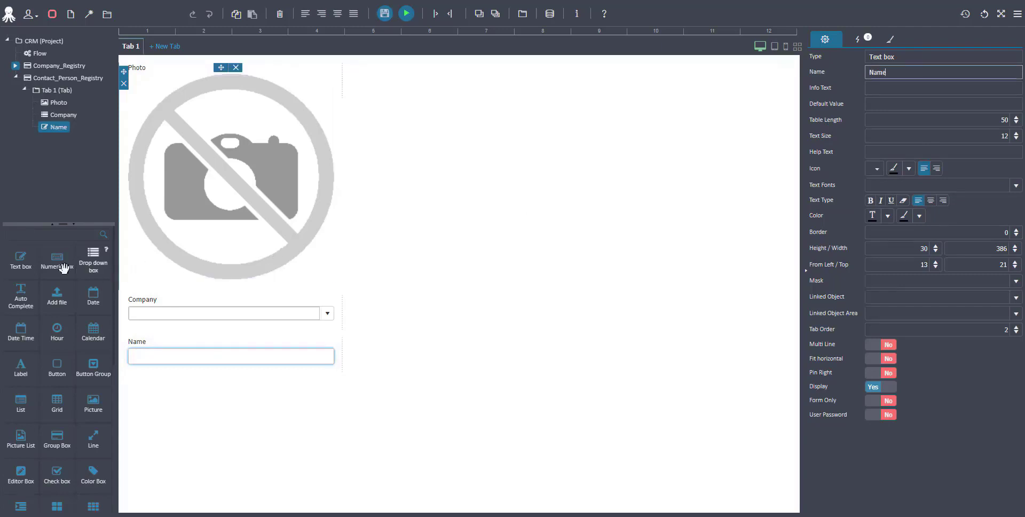
Step: Add a text box below the Name field and set its label text to Title
drag(20, 258, 164, 419)
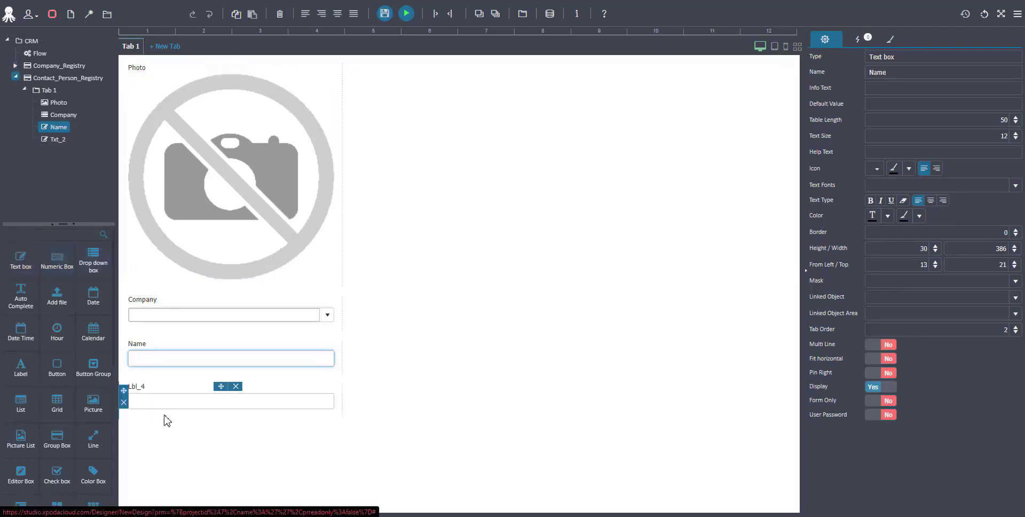
click(160, 385)
click(929, 72)
key(ctrl+a)
text(T)
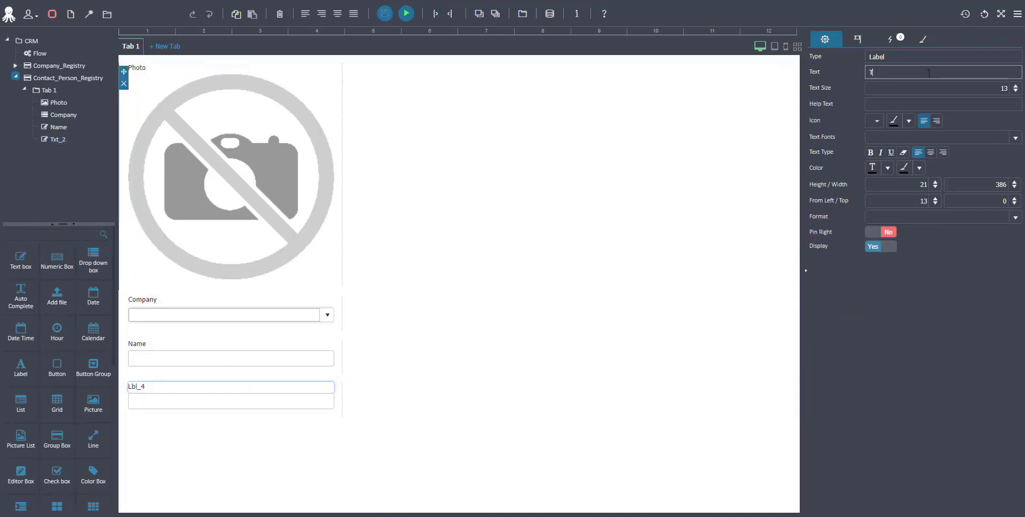
text(itle)
click(288, 402)
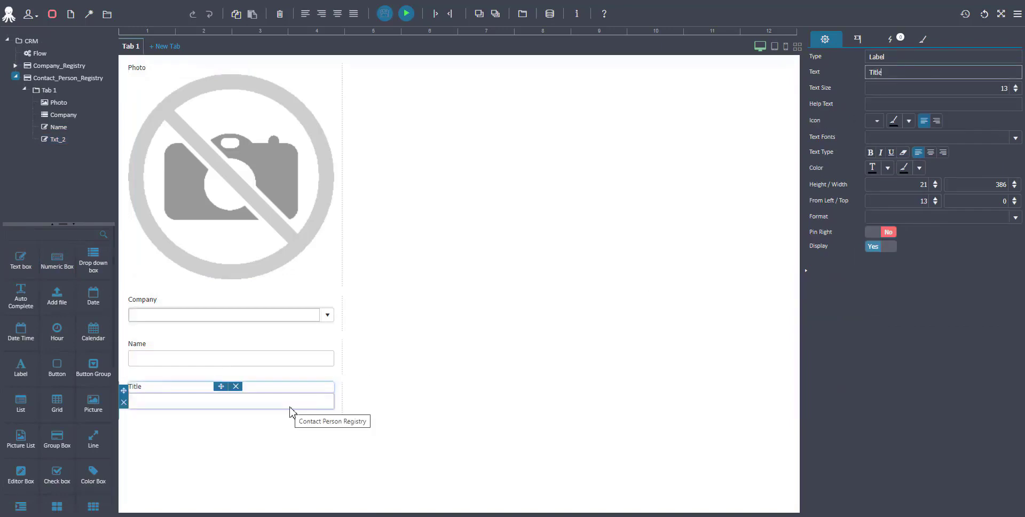
Step: Rename the new text box to Title
click(891, 78)
key(ctrl+a)
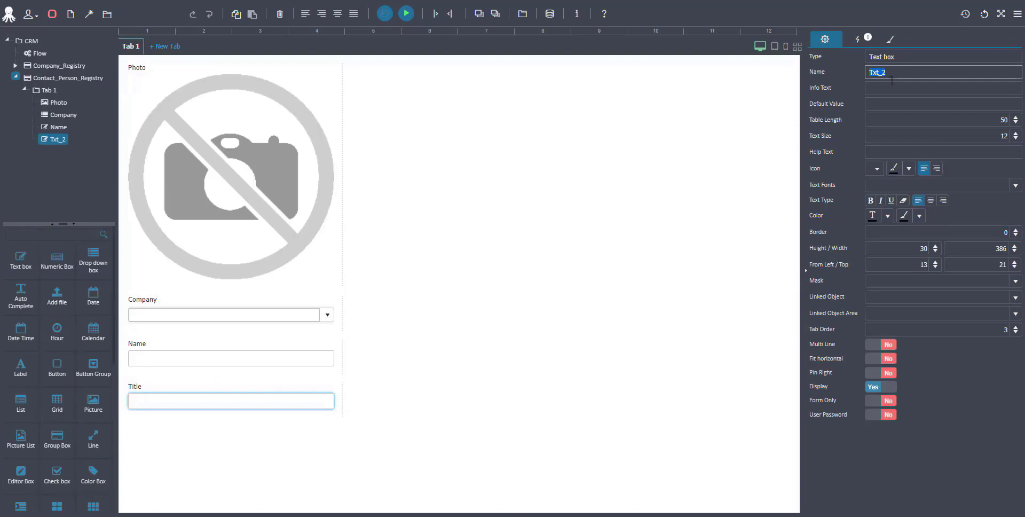
text(Title)
Step: Add a text box below the Title field and set its label text to Email
drag(21, 262, 183, 444)
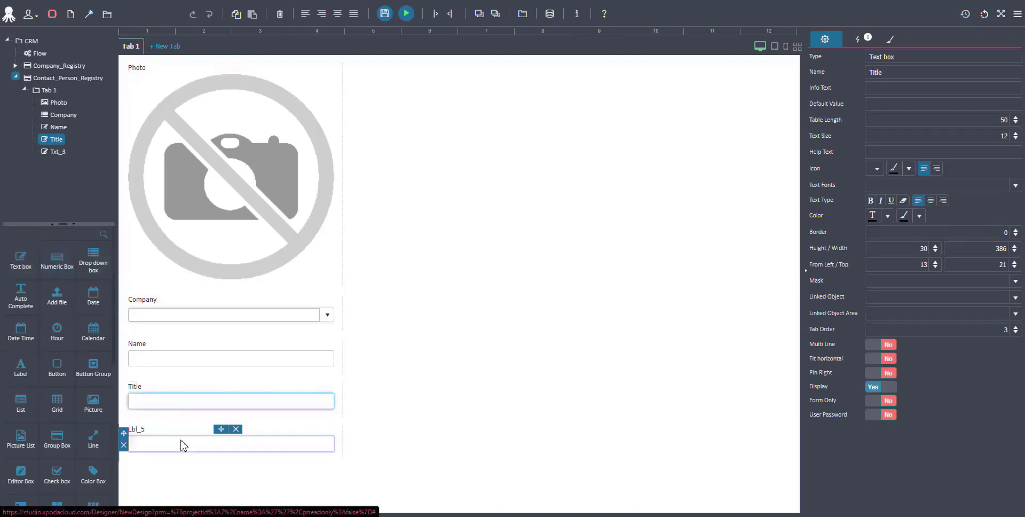
click(228, 427)
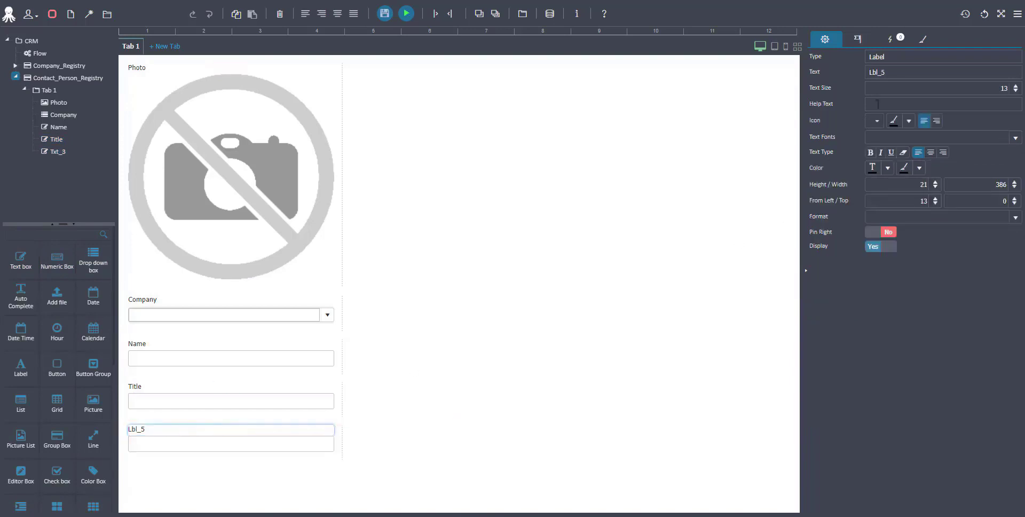
double_click(894, 74)
text(Emai)
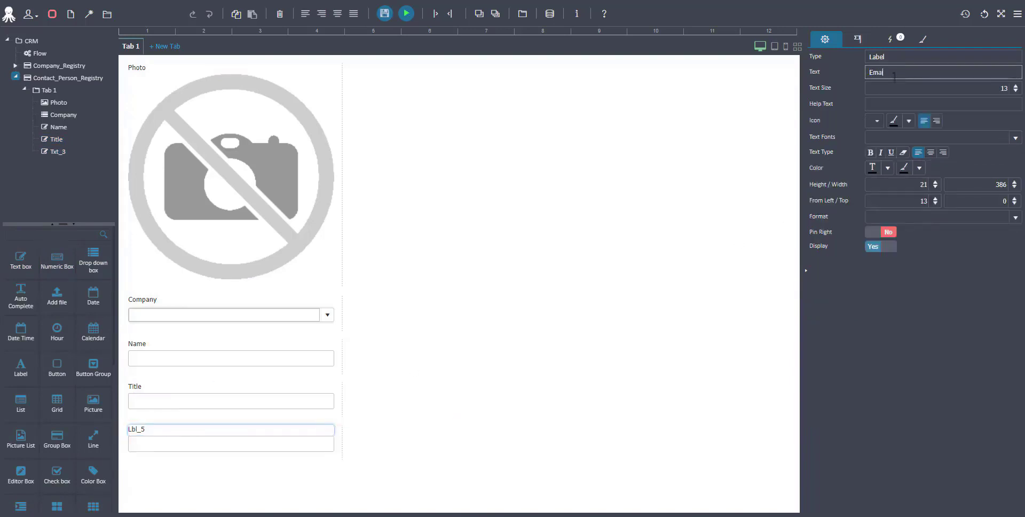
text(l)
click(297, 448)
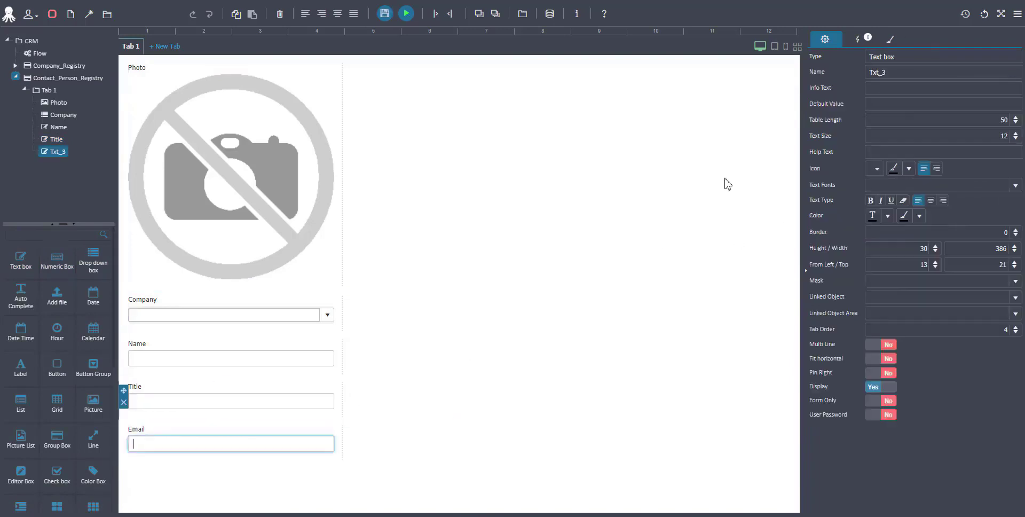
Step: Rename the new text box to Email
double_click(940, 78)
text(Email)
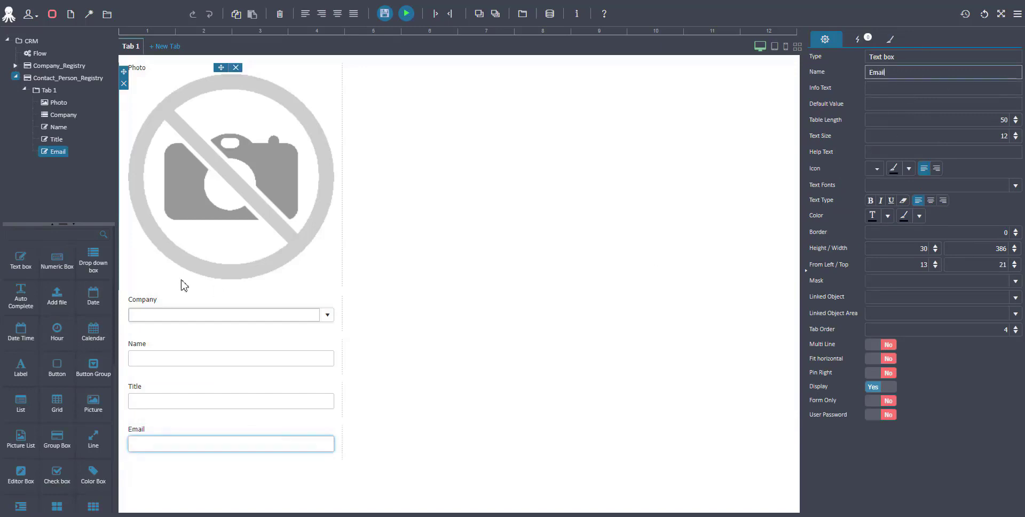
Step: Add a text box below the Email field and set its label text to Phone
drag(20, 262, 164, 468)
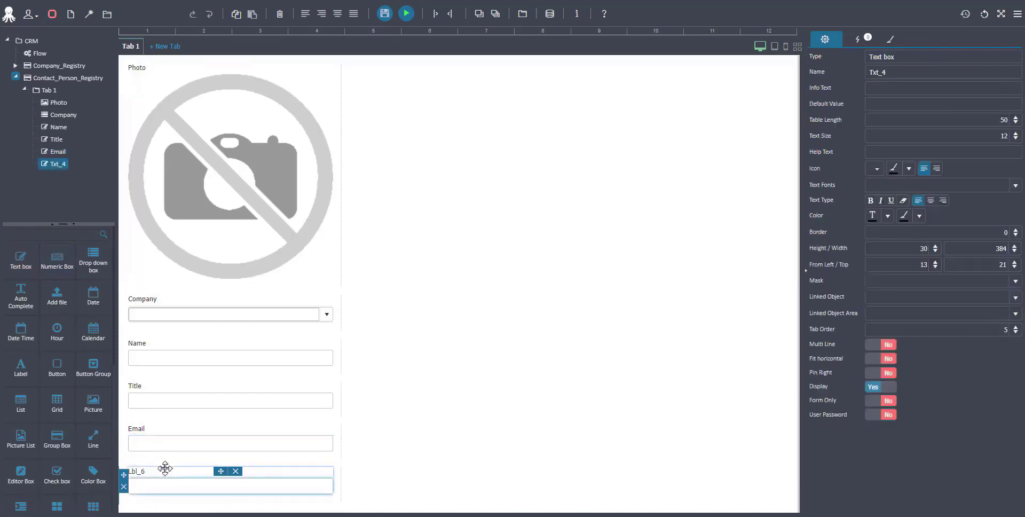
double_click(907, 74)
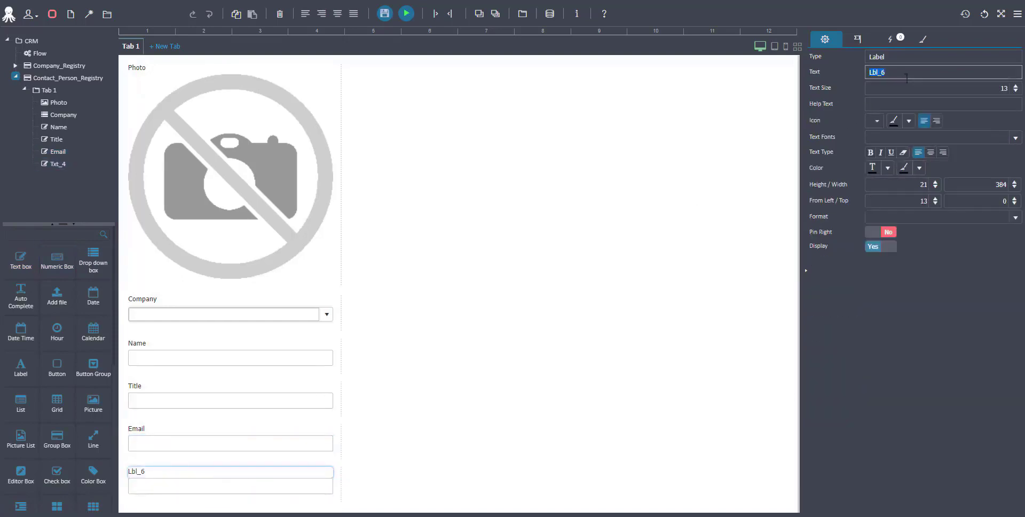
text(Phone)
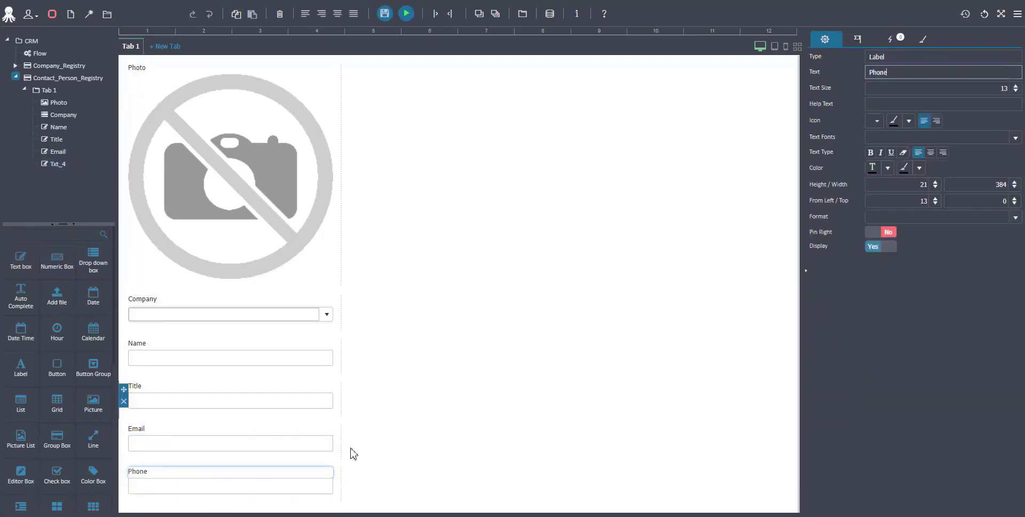
Step: Rename the new text box to Phone
click(281, 487)
double_click(895, 73)
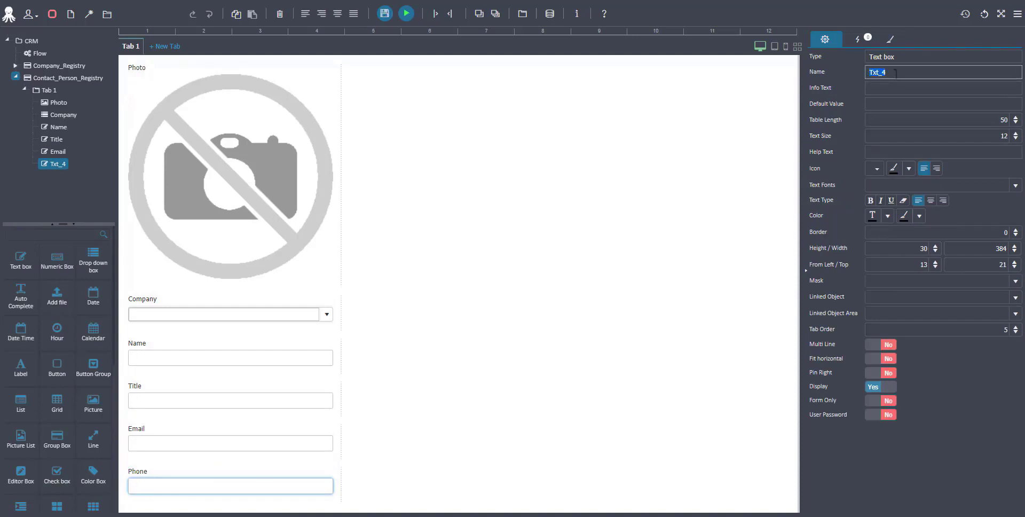
text(Phone)
Step: Set the Phone text box's mask to Phone and save the form
click(1016, 281)
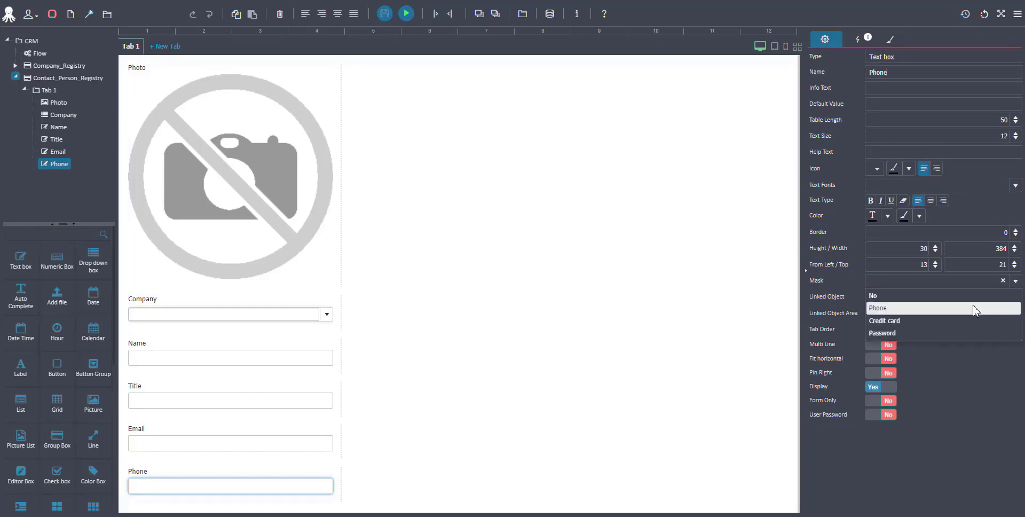
click(975, 308)
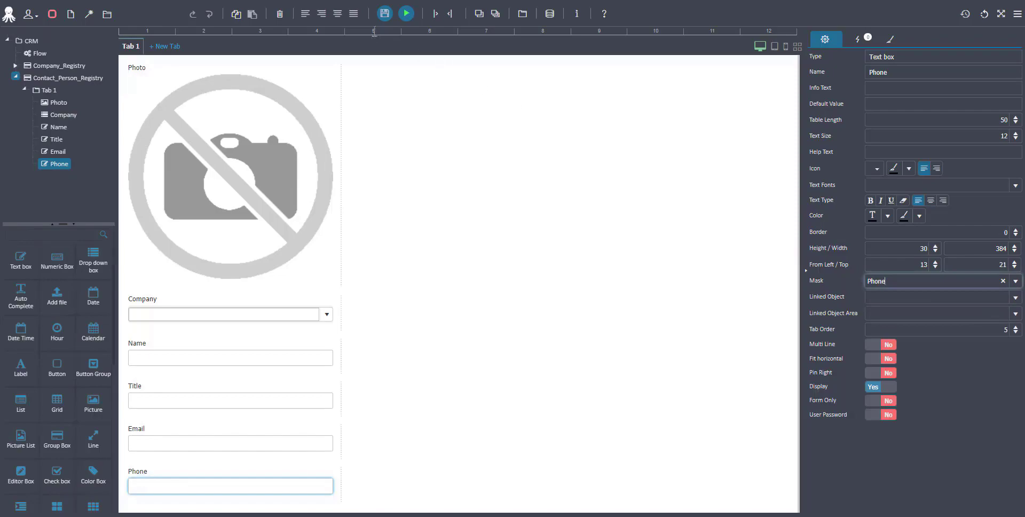
click(384, 15)
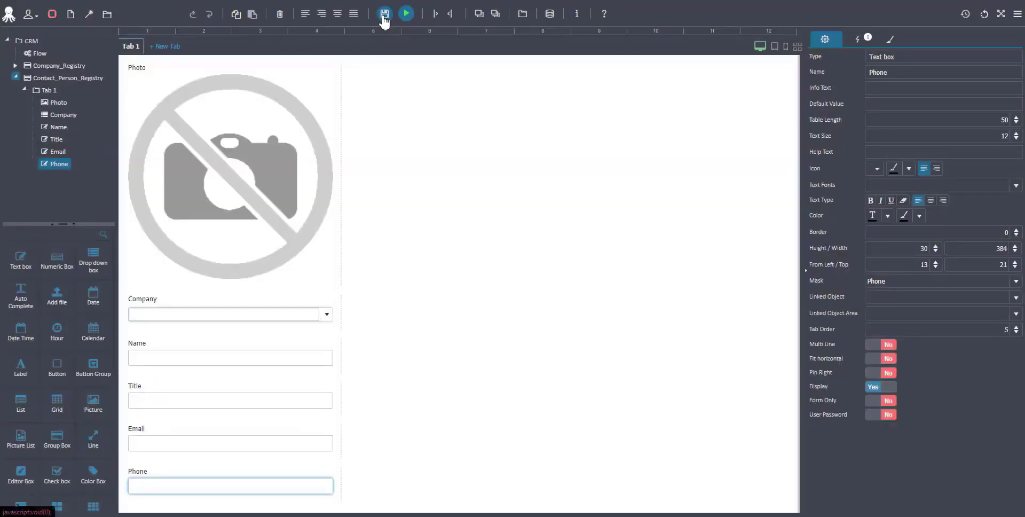
Step: Add the ready-made F10 Open Form (List) action to the Name field and open its SQL query builder
click(309, 359)
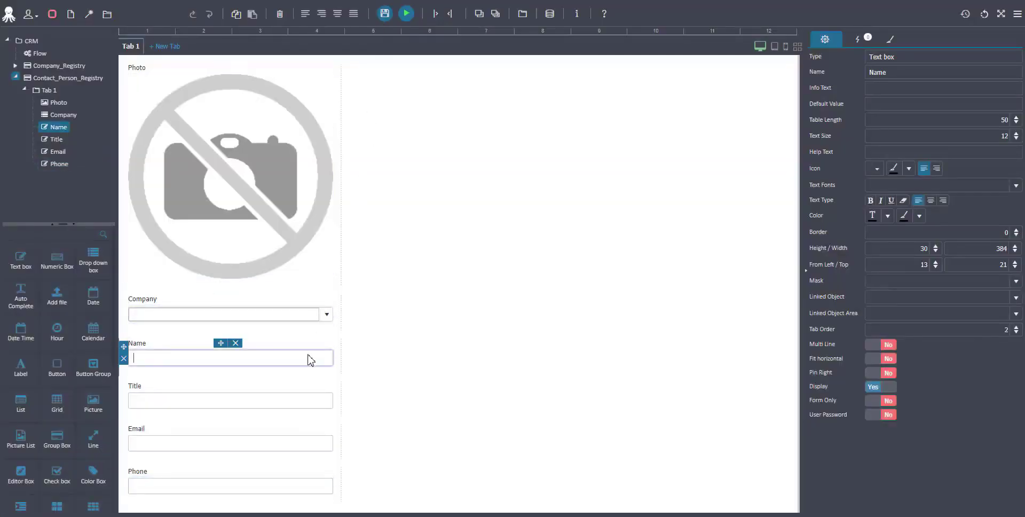
click(865, 45)
click(922, 60)
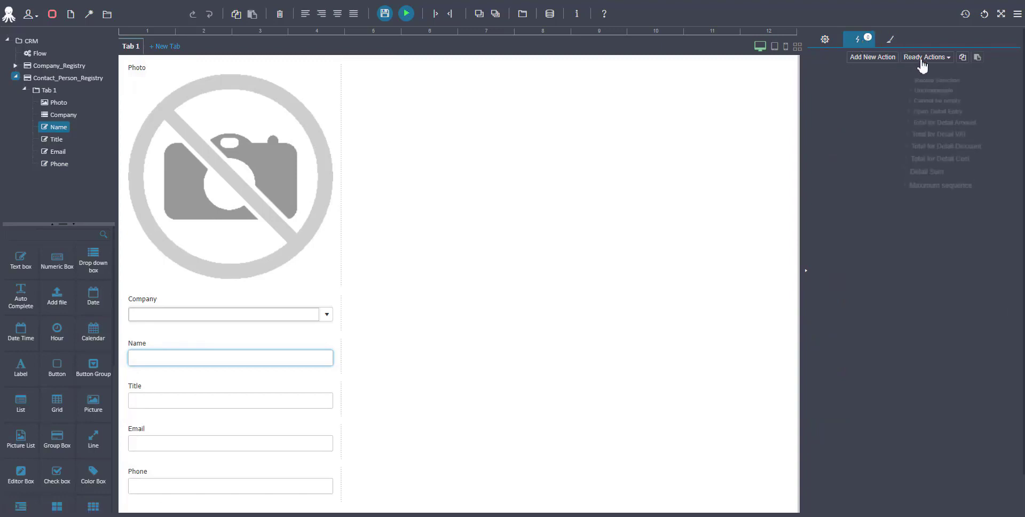
click(924, 76)
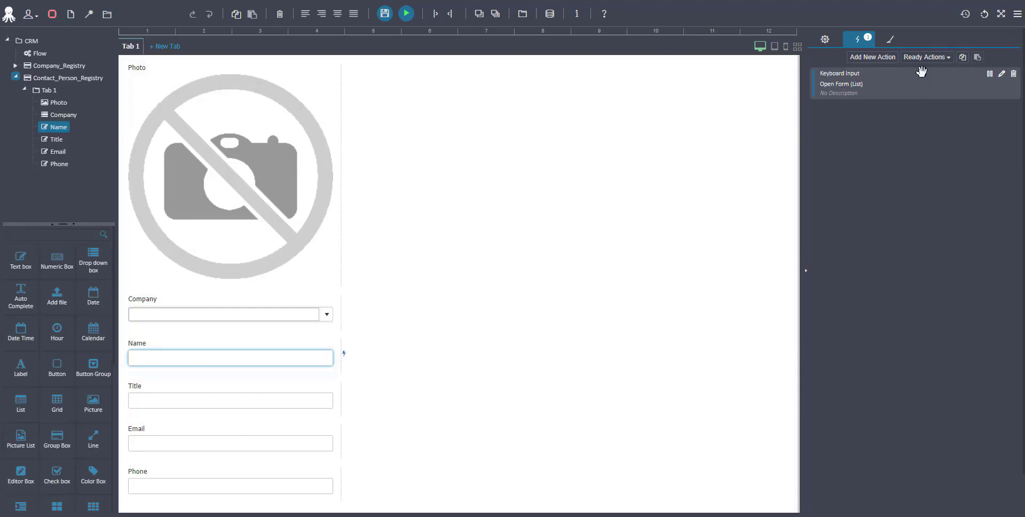
click(1003, 78)
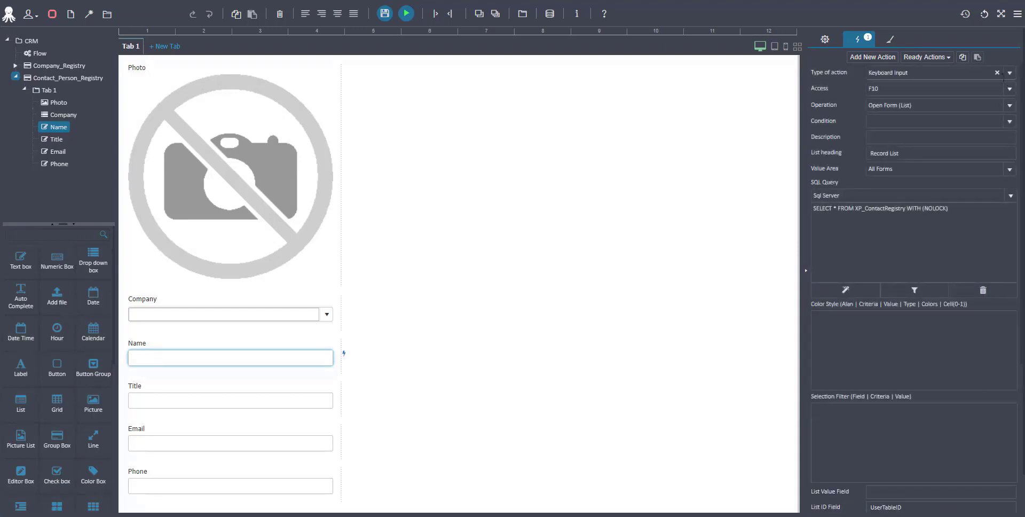
click(845, 292)
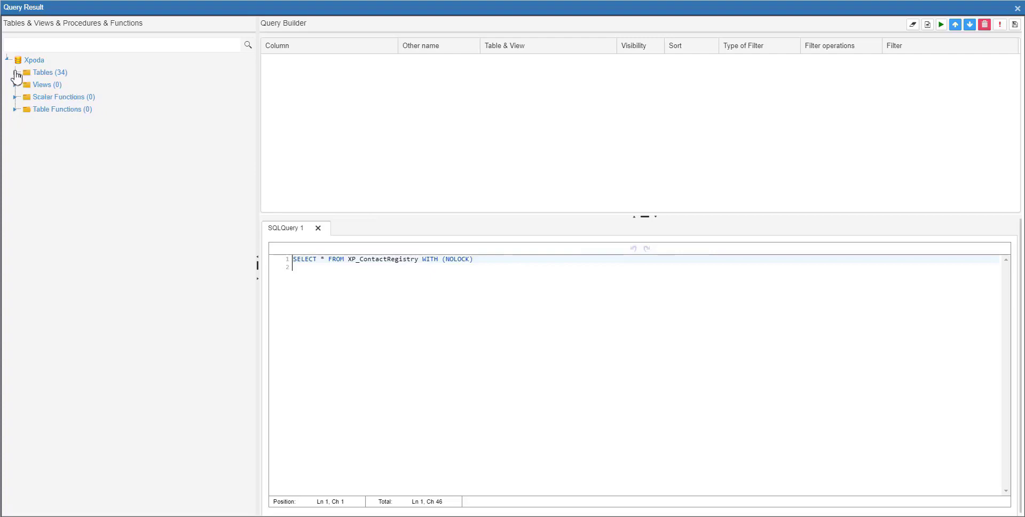
Step: Add the UserTableID and Photo columns of XP_ContactRegistry to the query
click(16, 73)
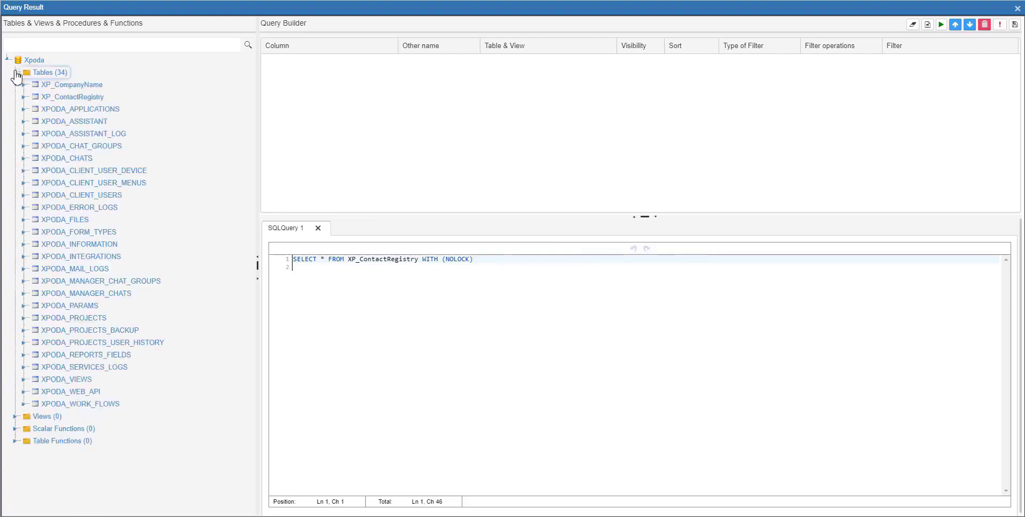
click(23, 96)
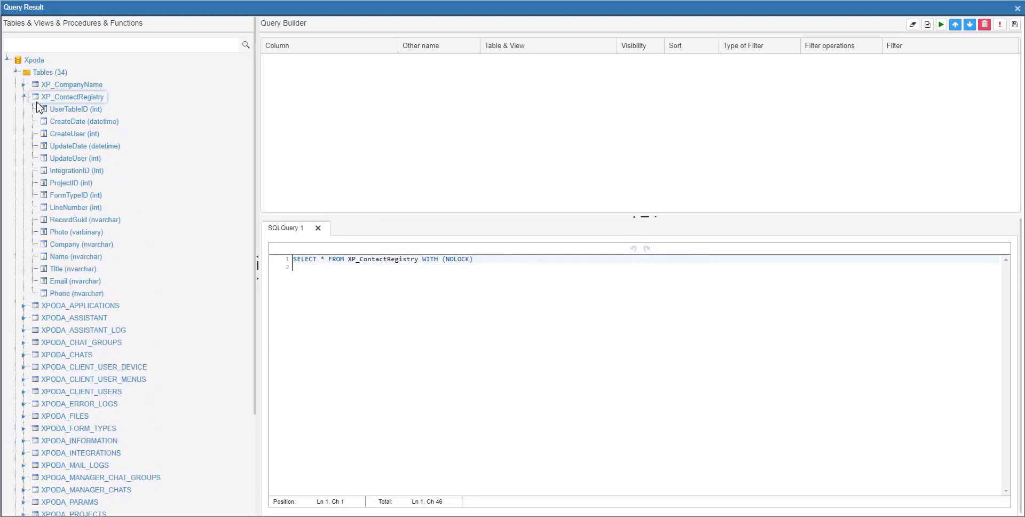
drag(68, 109, 380, 113)
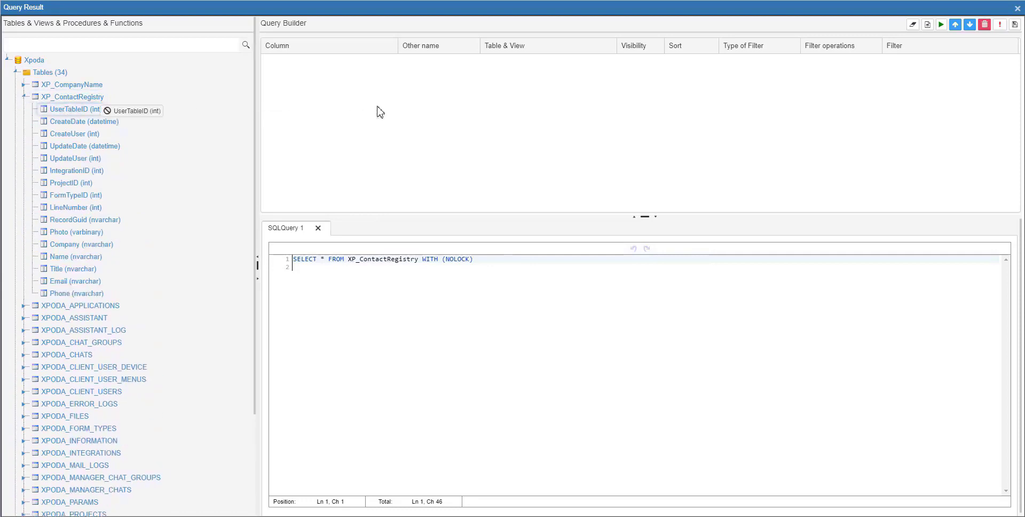
drag(95, 233, 327, 156)
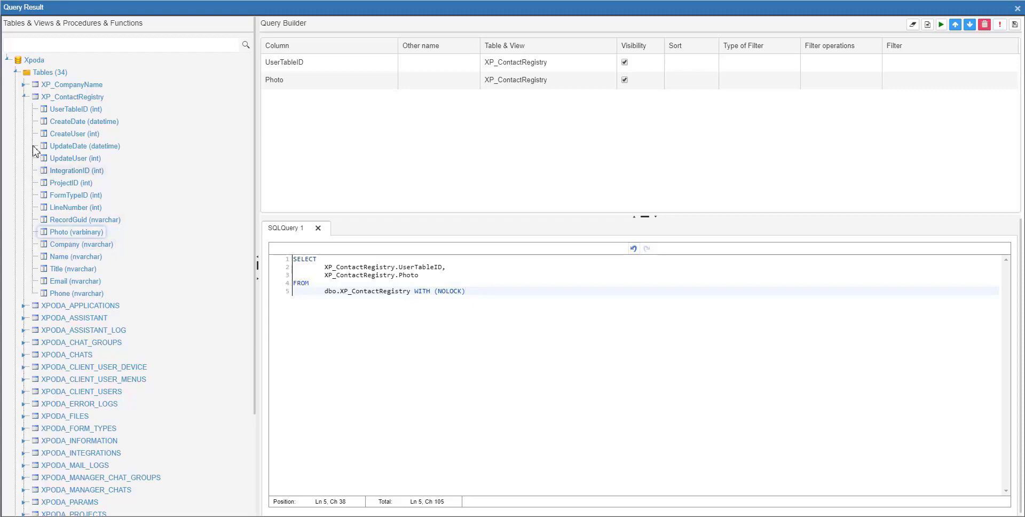
Step: Add Company_Name from XP_CompanyName using a LEFT join with master field Company and join field UserTableID
click(24, 85)
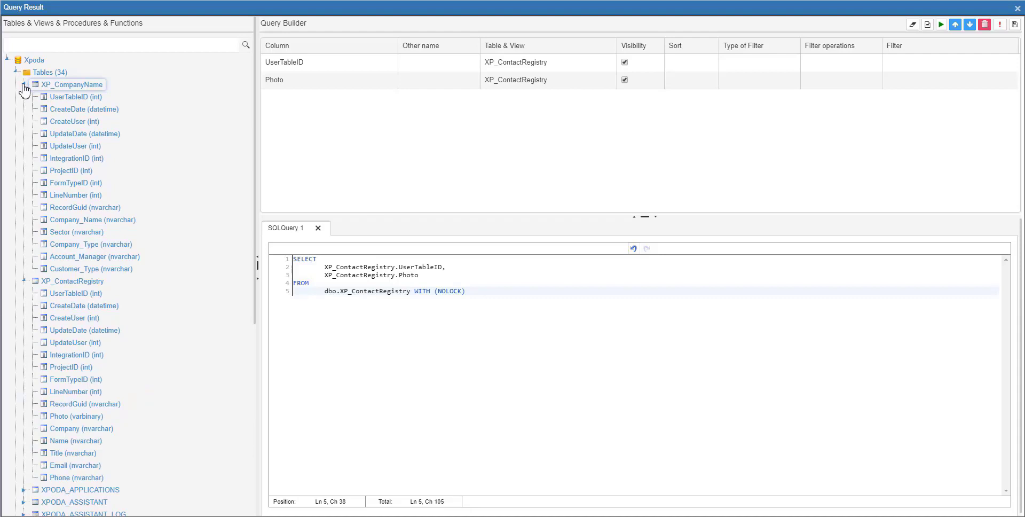
drag(87, 222, 350, 168)
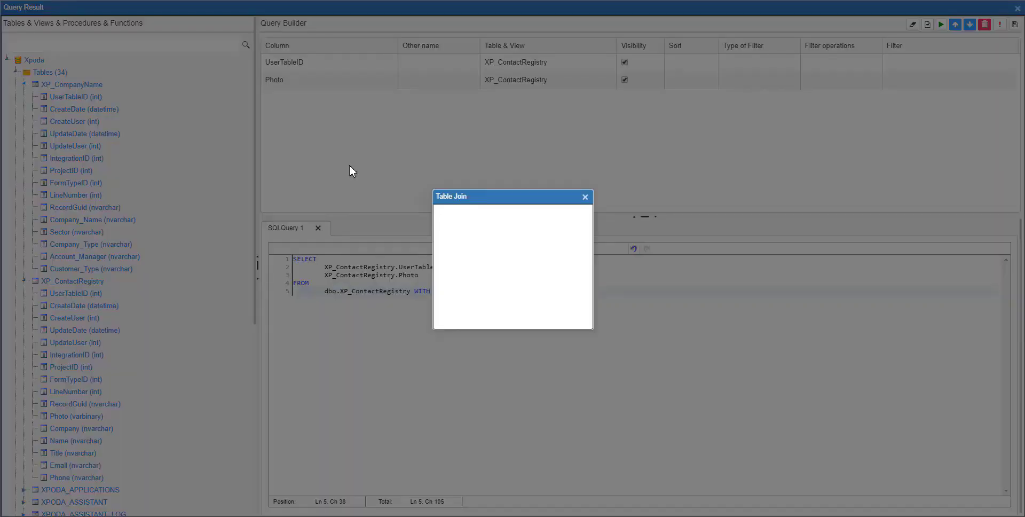
click(447, 254)
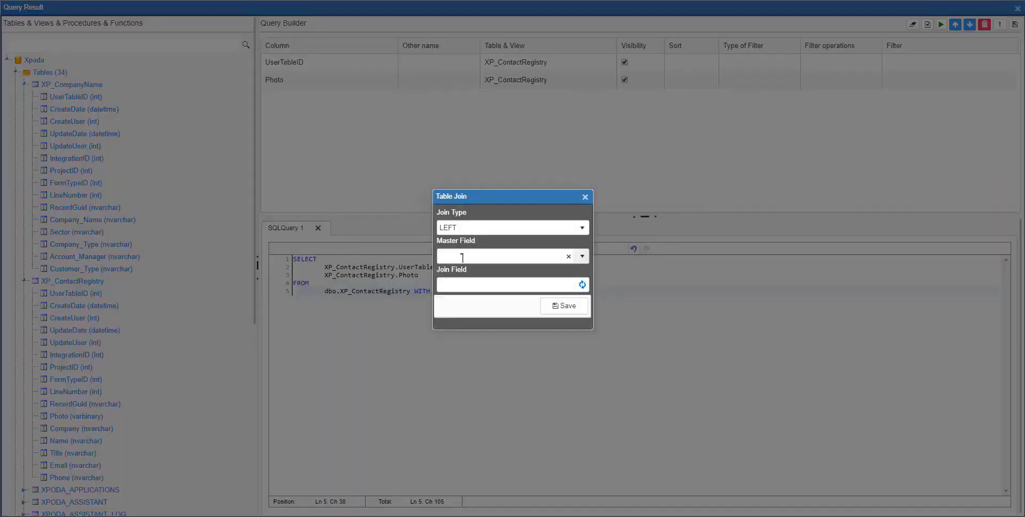
text(Com)
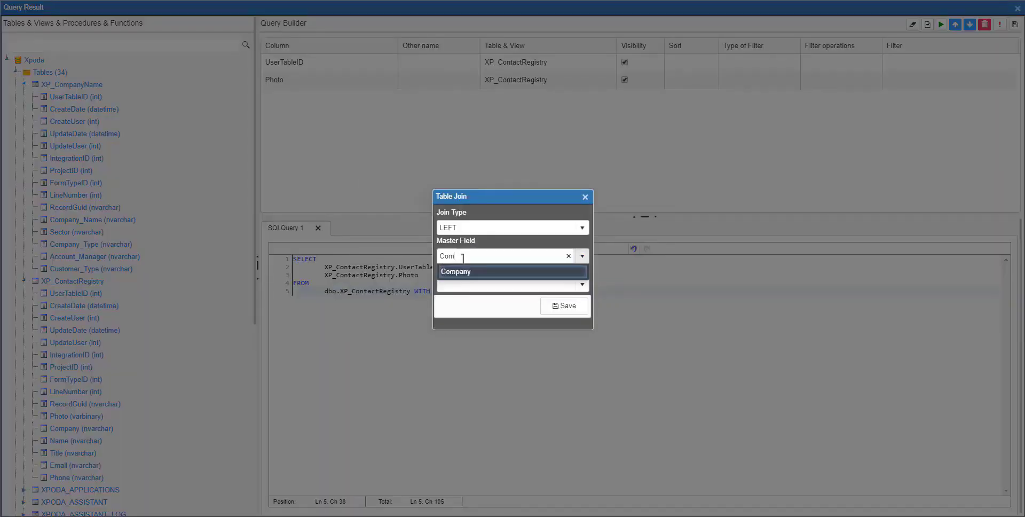
click(469, 268)
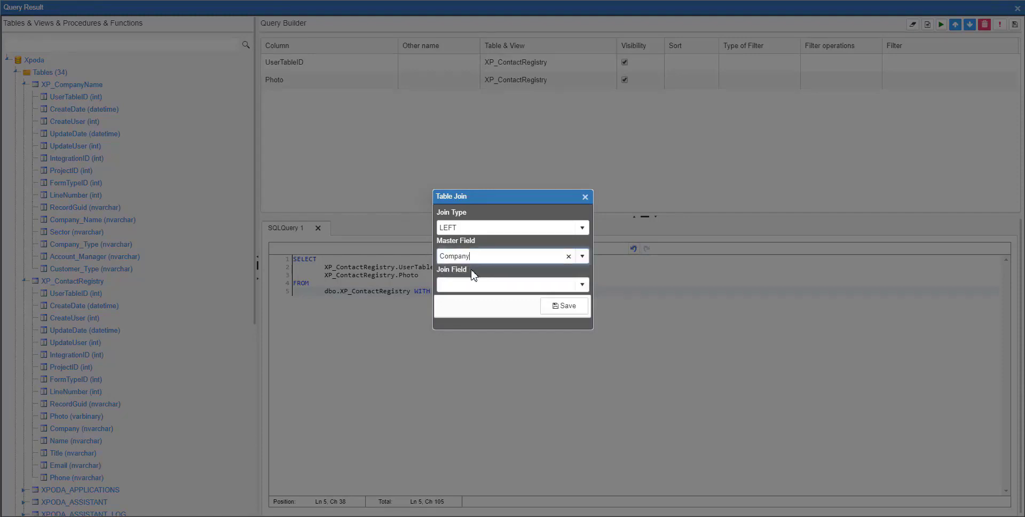
click(483, 288)
text(u)
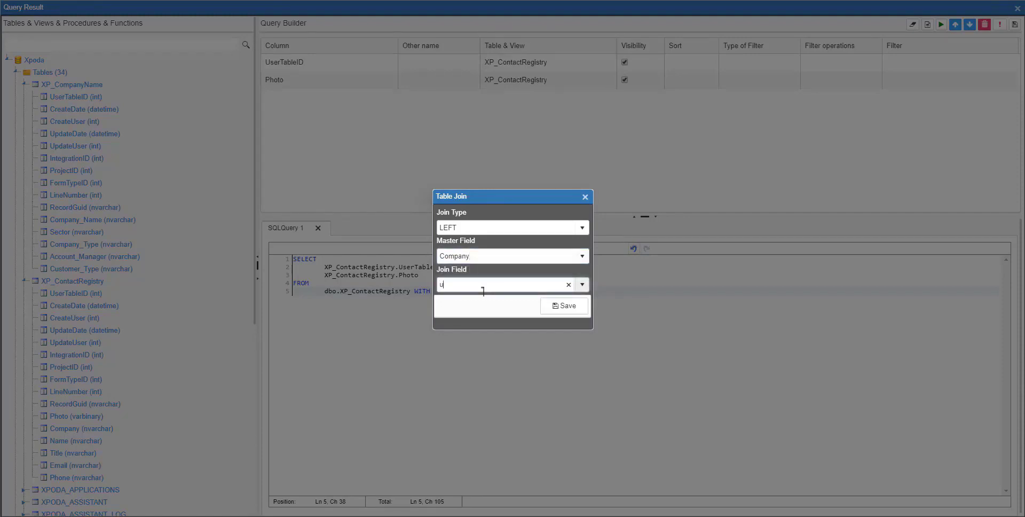
text(s)
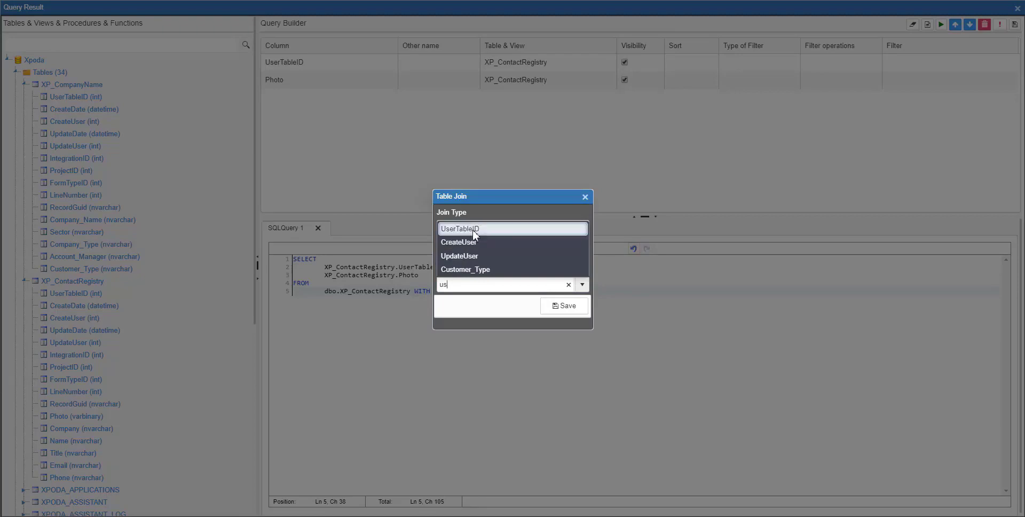
click(472, 230)
click(557, 312)
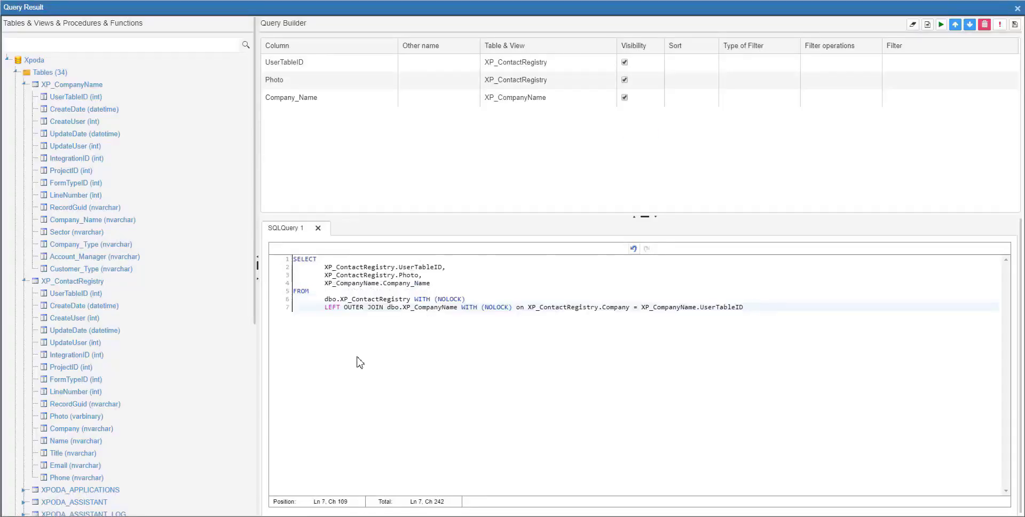
Step: Add the Name, Title, Email and Phone columns of XP_ContactRegistry to the query
drag(68, 442, 337, 175)
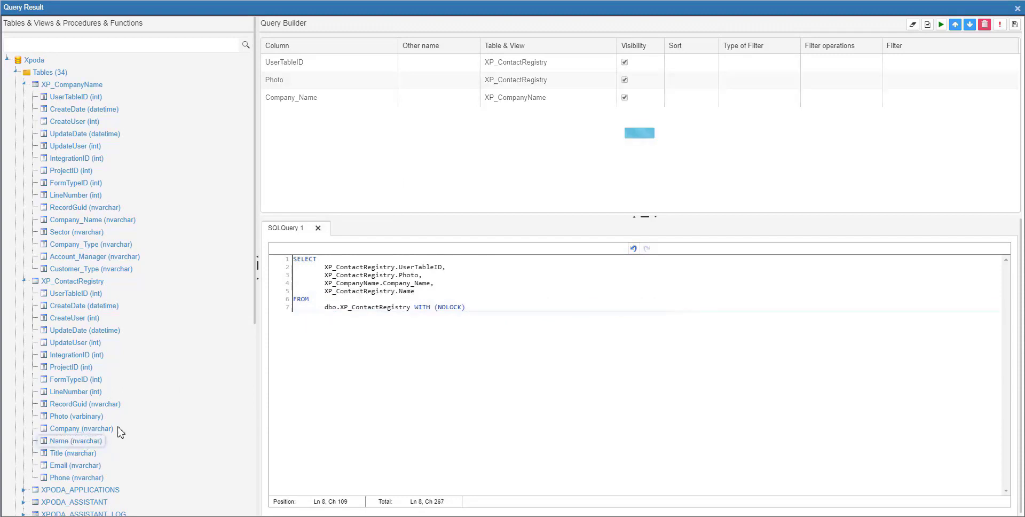
drag(51, 454, 329, 179)
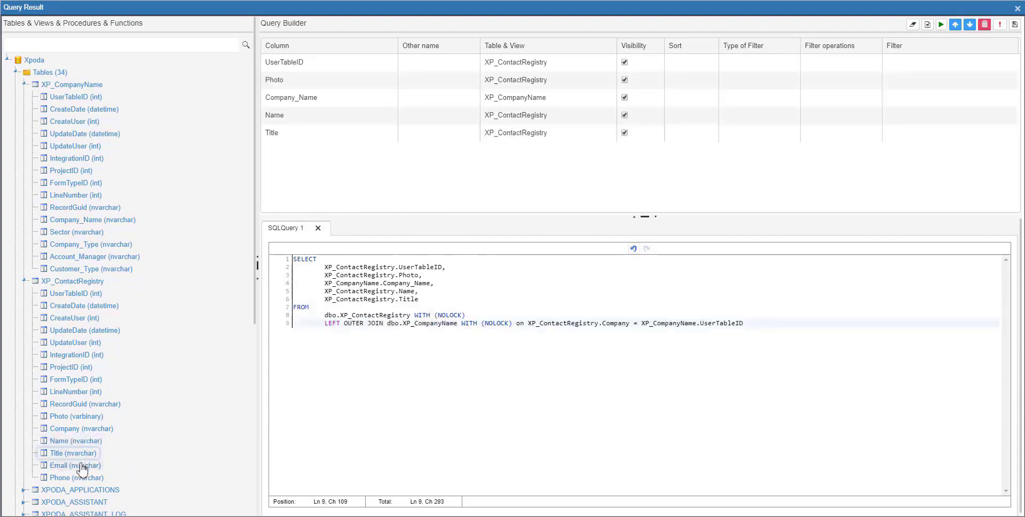
drag(86, 466, 324, 215)
drag(82, 477, 322, 201)
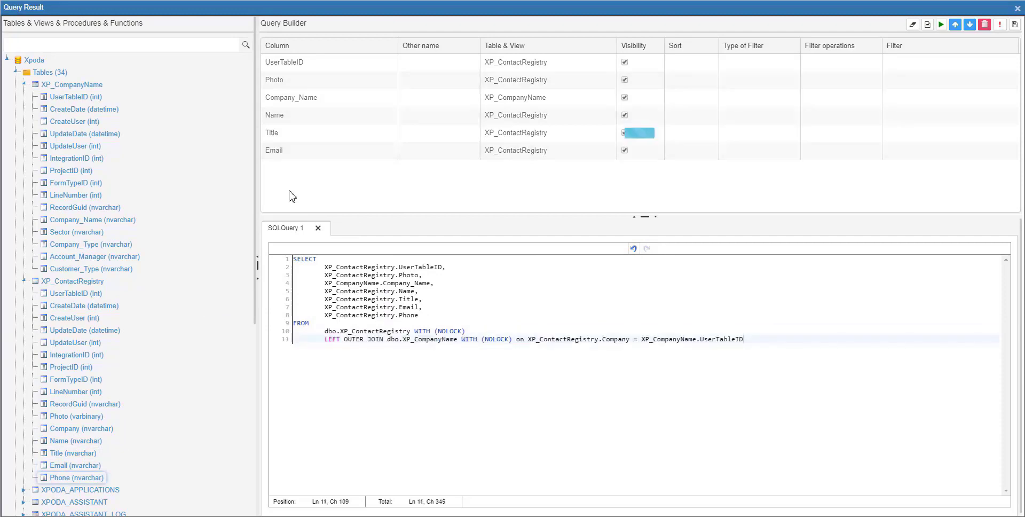
Step: Give the Company_Name column the alias Company and apply the query to the action
click(439, 98)
text(Co)
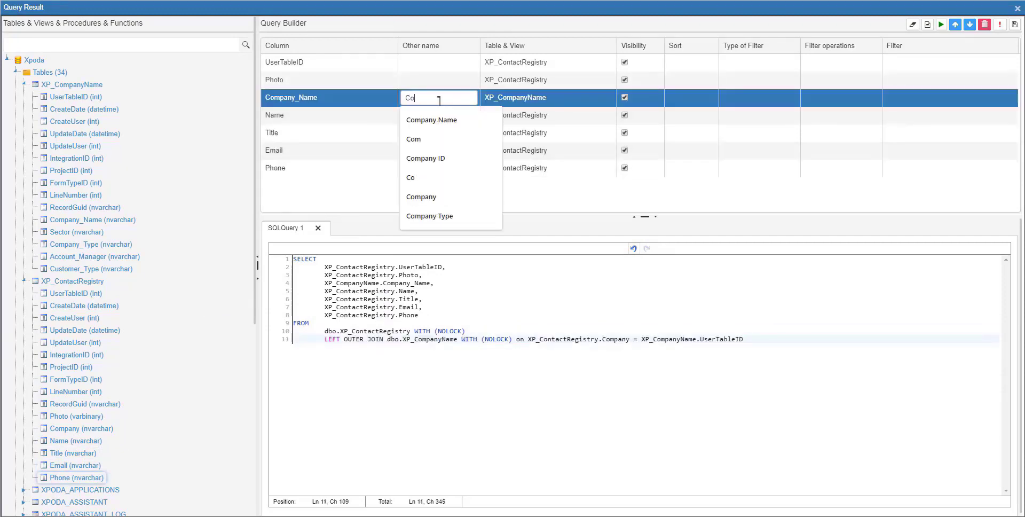
text(mpany)
key(Return)
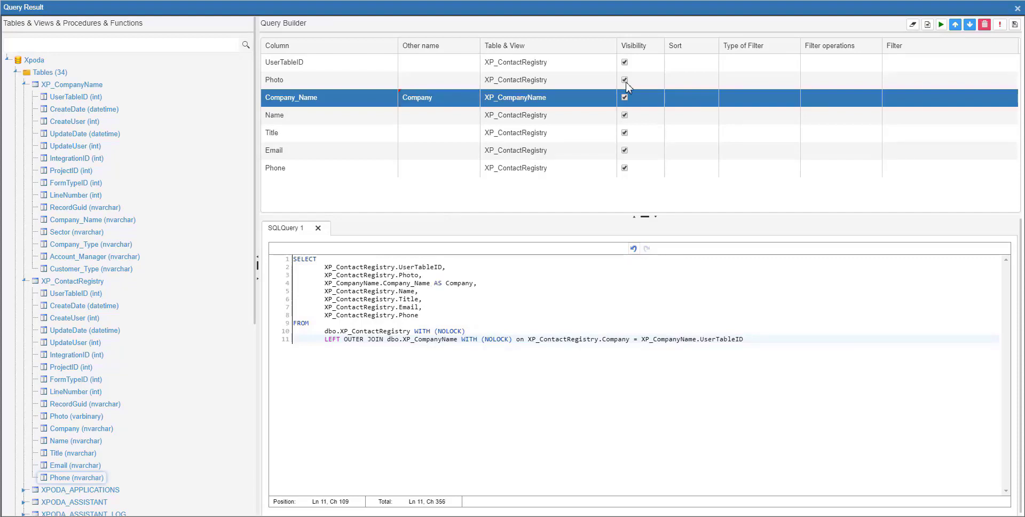
click(1015, 25)
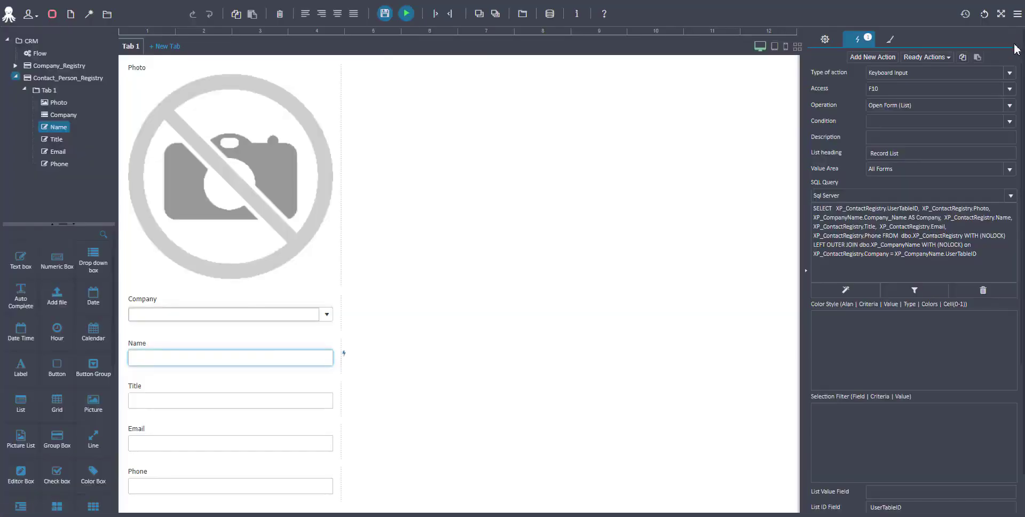
Step: Save the Name field's action and then save the form
scroll(944, 299, down, 6)
scroll(947, 326, down, 1)
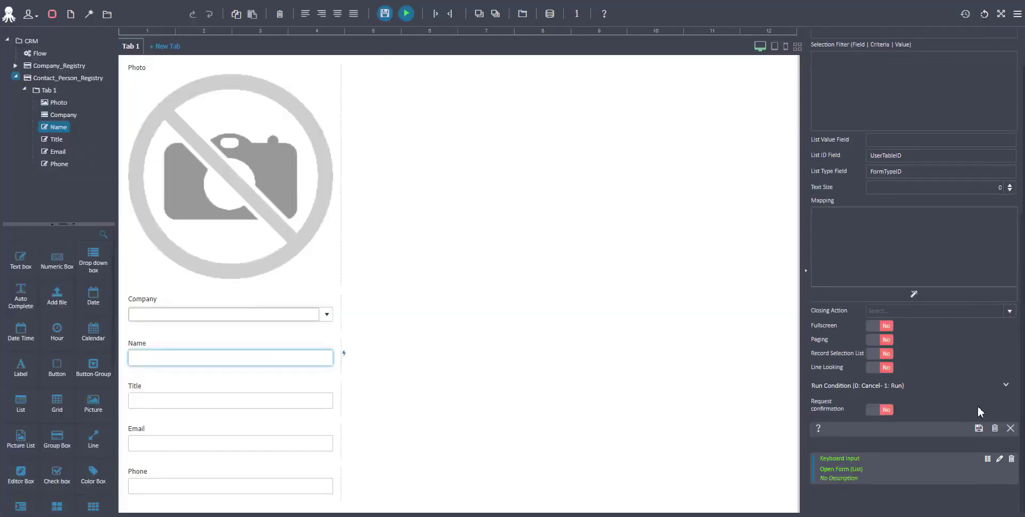
click(979, 428)
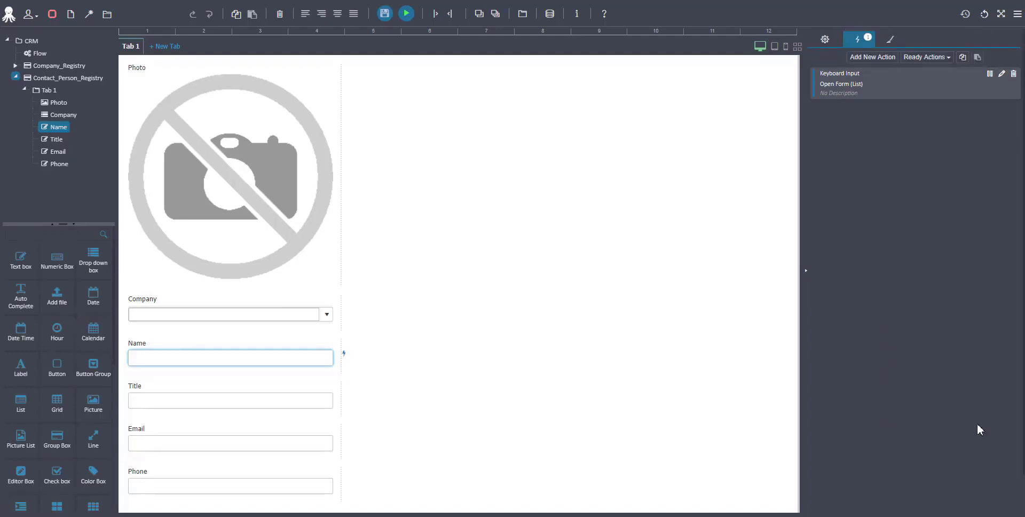
click(383, 14)
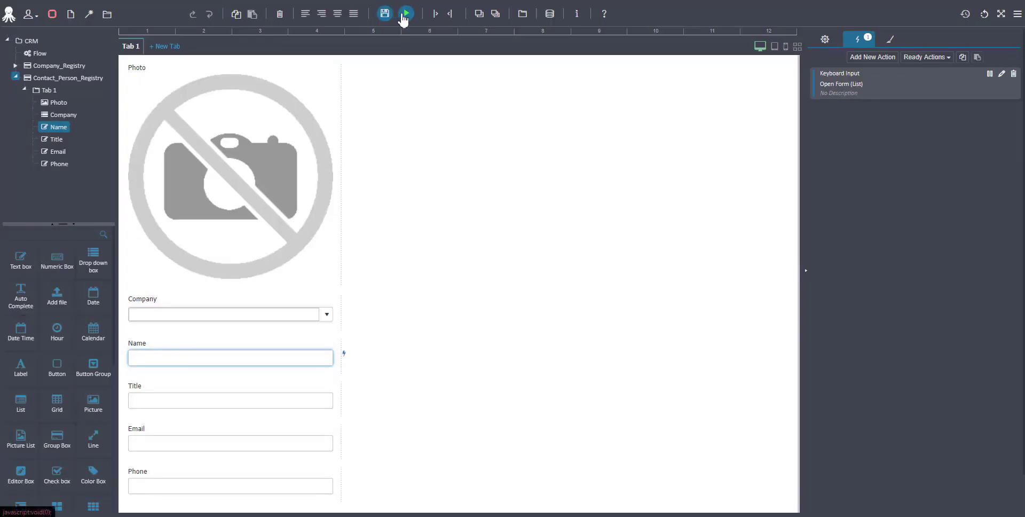
Step: Run the form and load the XPODA image into the Photo field
click(408, 20)
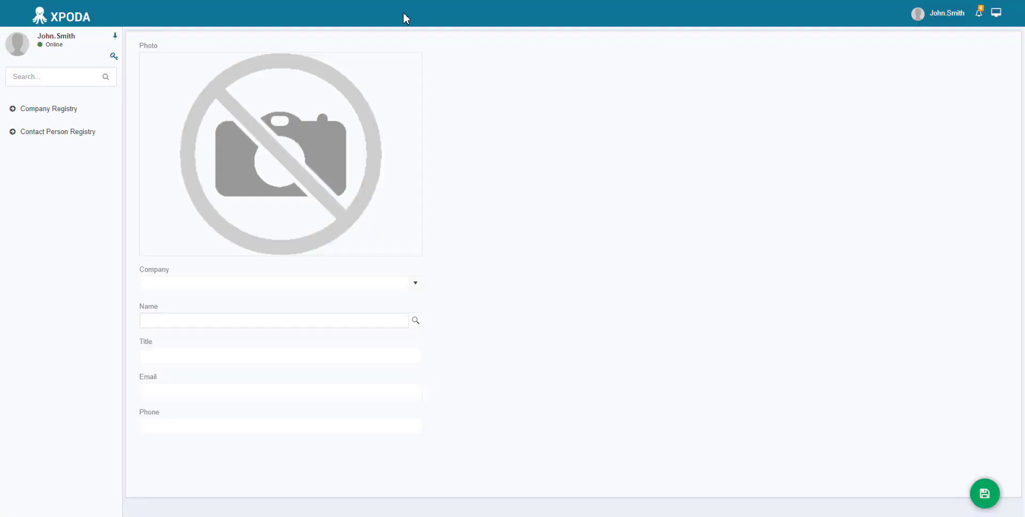
click(344, 117)
double_click(121, 101)
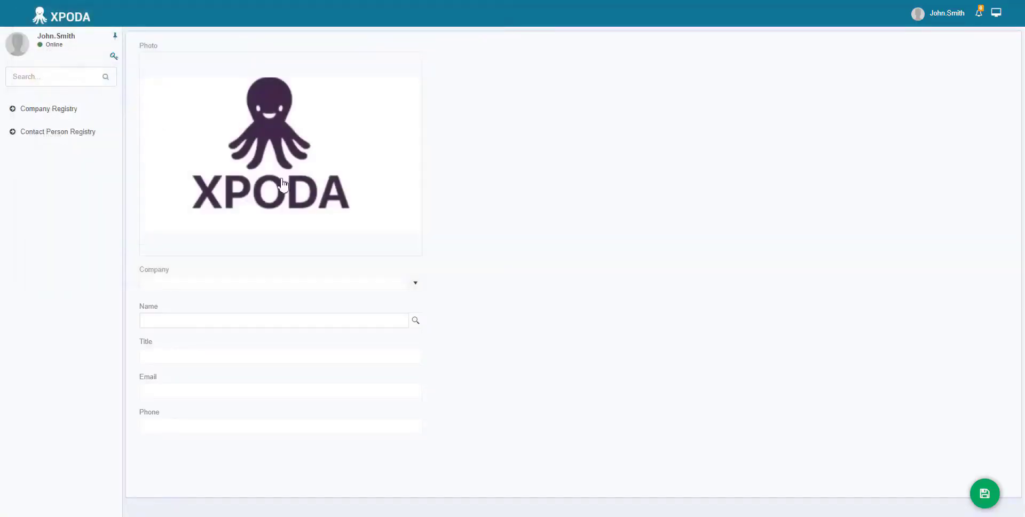
Step: Choose Xpoda as the company and enter the contact's full name in the Name field
click(416, 285)
click(389, 302)
click(366, 321)
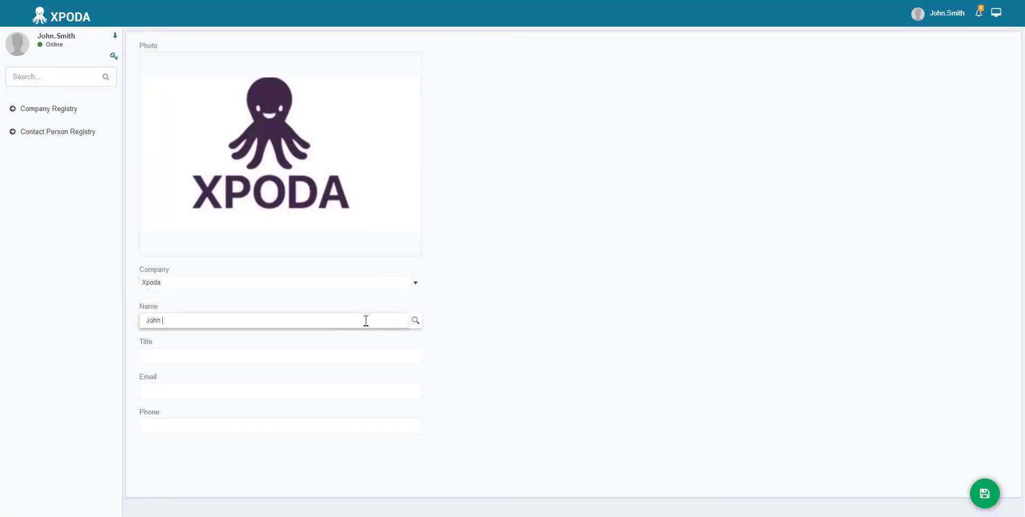
Step: Set the Title to Project Manager and fill in the contact's e-mail address
click(359, 359)
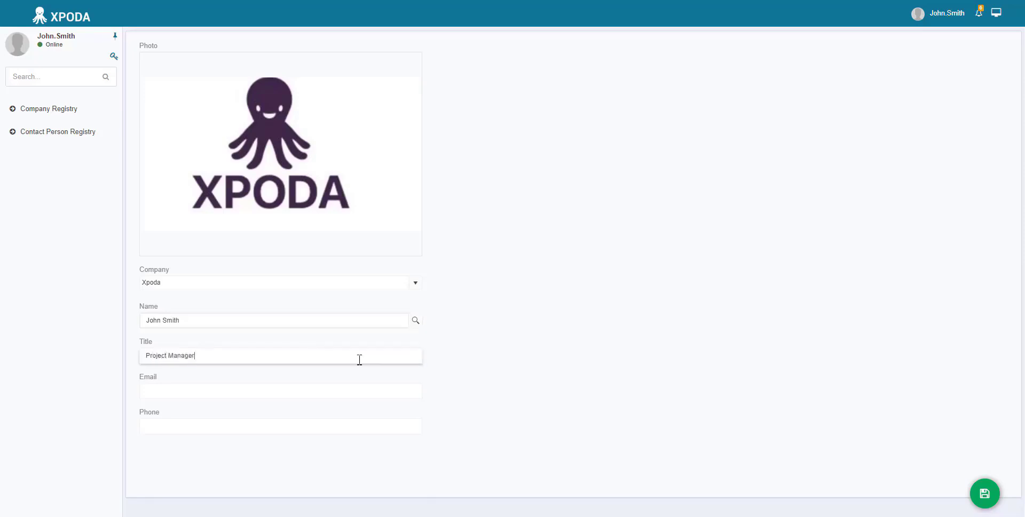
click(341, 392)
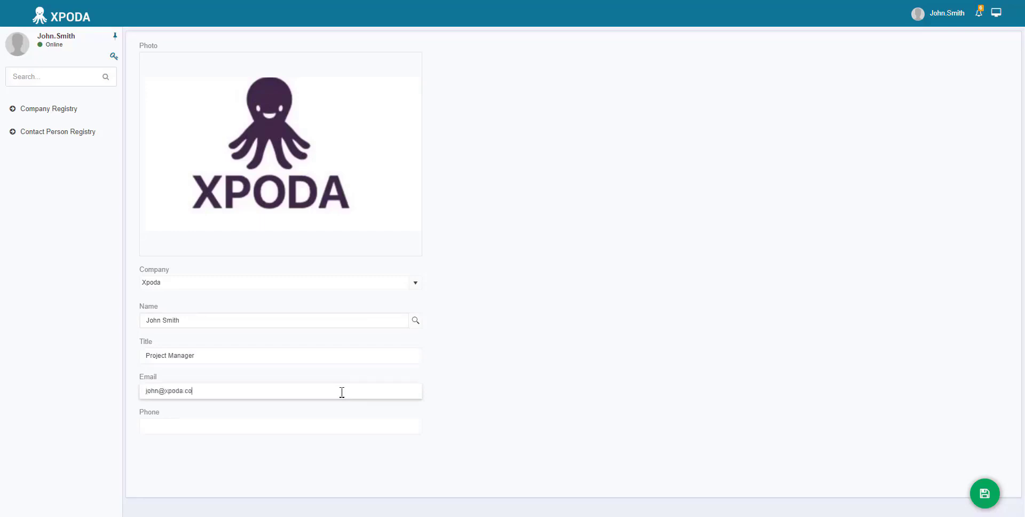
Step: Enter the contact's phone number in the Phone field and save the record
click(320, 422)
text(1)
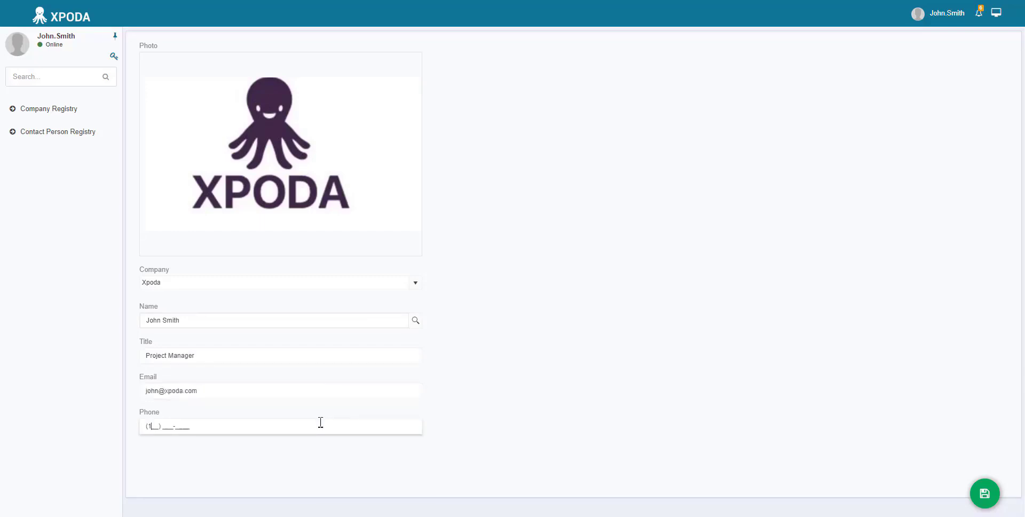
text(11) 111-1111)
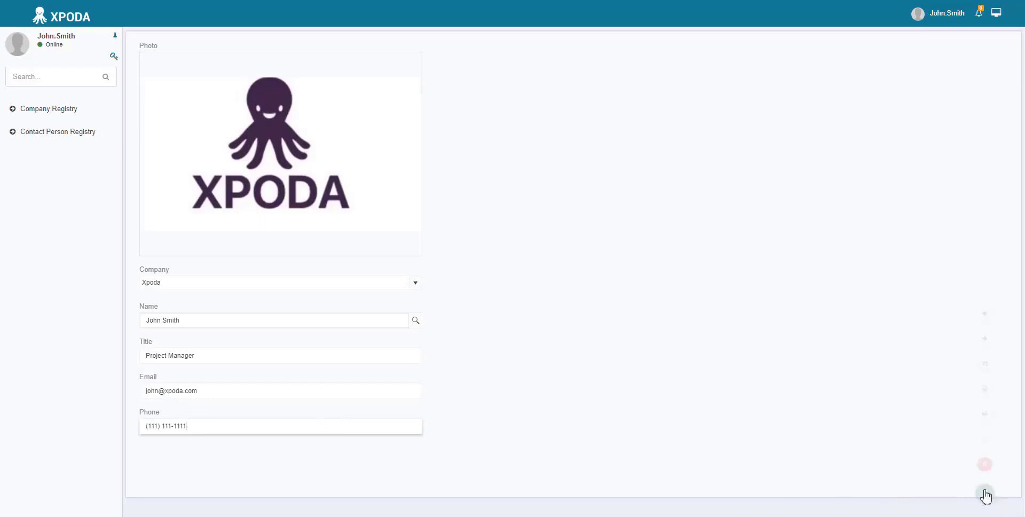
click(984, 493)
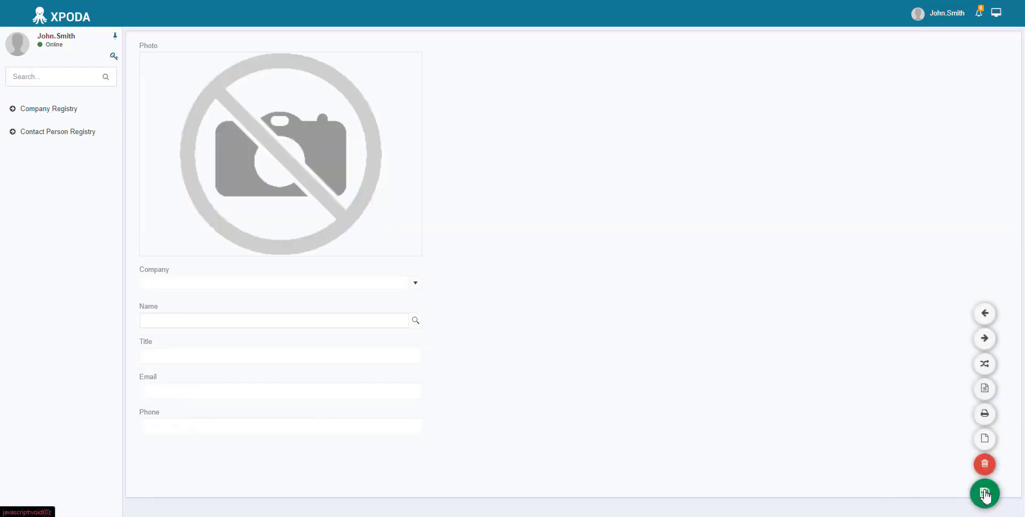
Step: Open the Name field's record list to check the saved contact
click(415, 320)
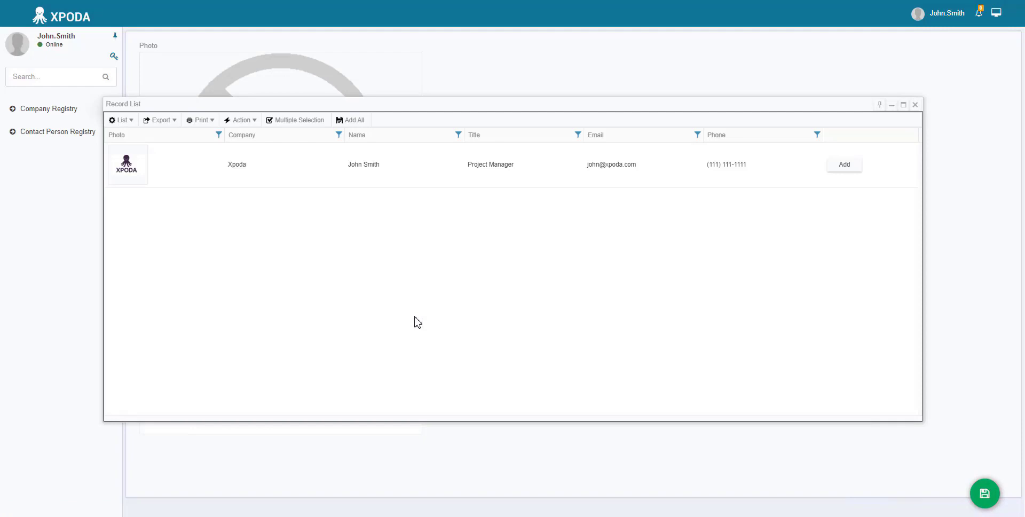